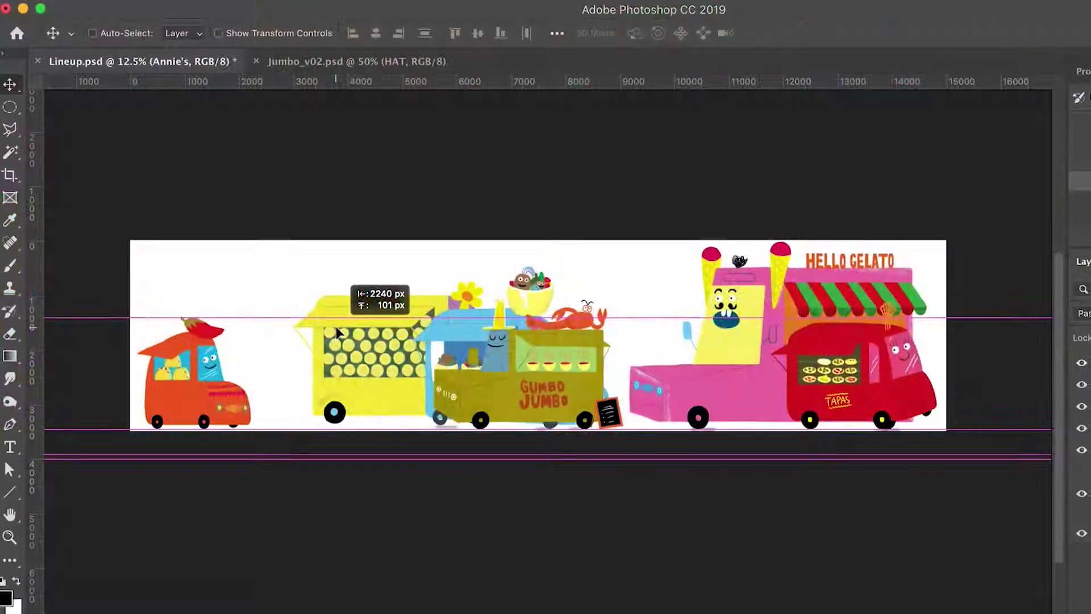
# Step: Drag the yellow truck group right so it sits beside the Gumbo Jumbo truck
pyautogui.moveTo(337, 333); pyautogui.dragTo(241, 300)
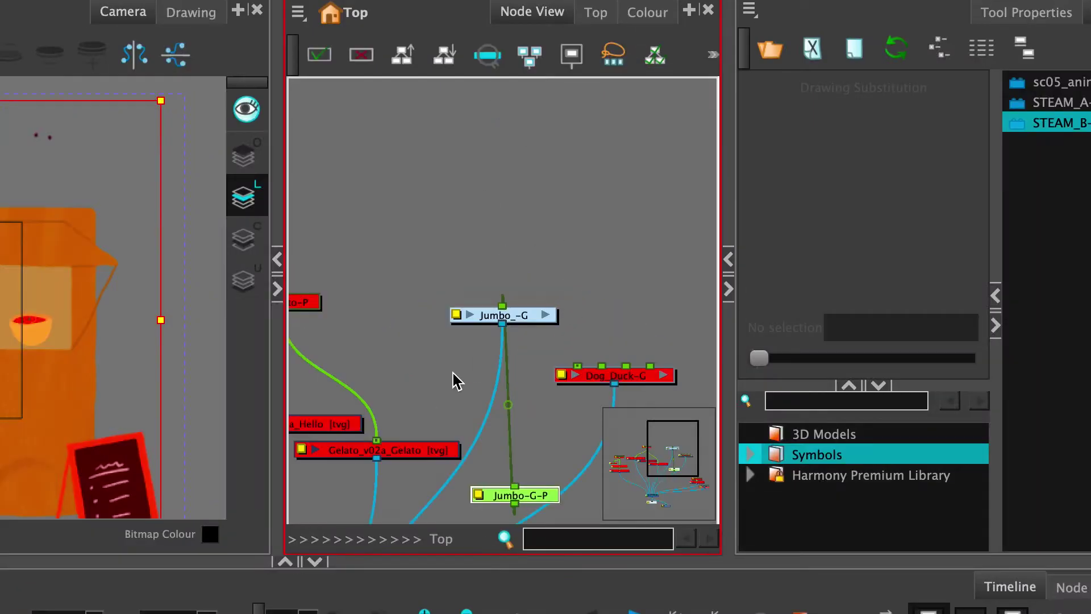
pyautogui.scroll(-2, 520, 308)
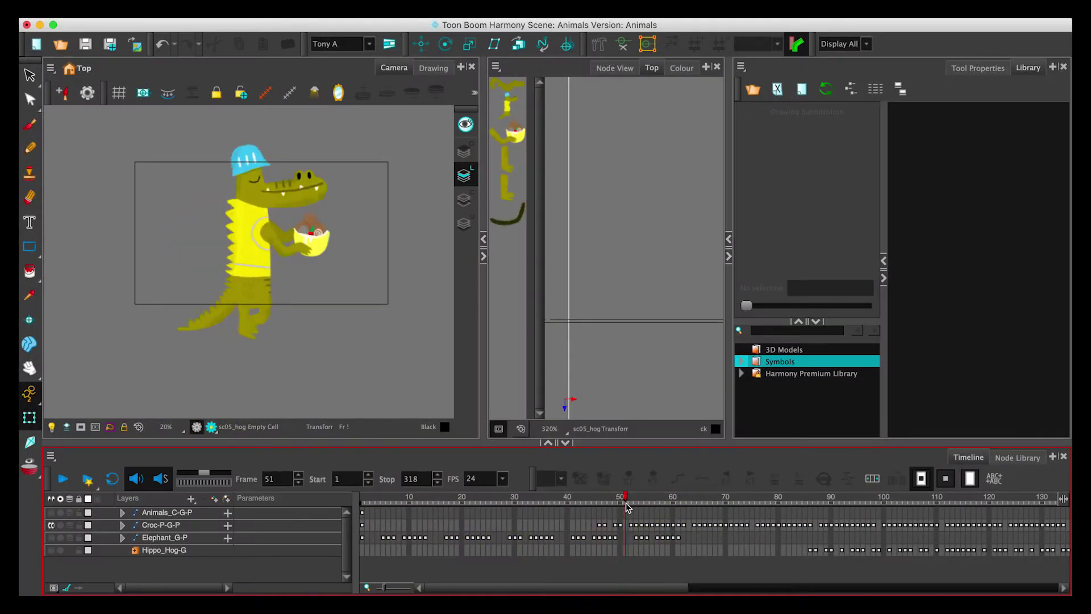
# Step: Hide the Tapas, Hello Gelato and other truck groups, and show the Animals group
pyautogui.moveTo(629, 508)
pyautogui.mouseDown()
pyautogui.moveTo(618, 508)
pyautogui.moveTo(666, 506)
pyautogui.mouseUp()
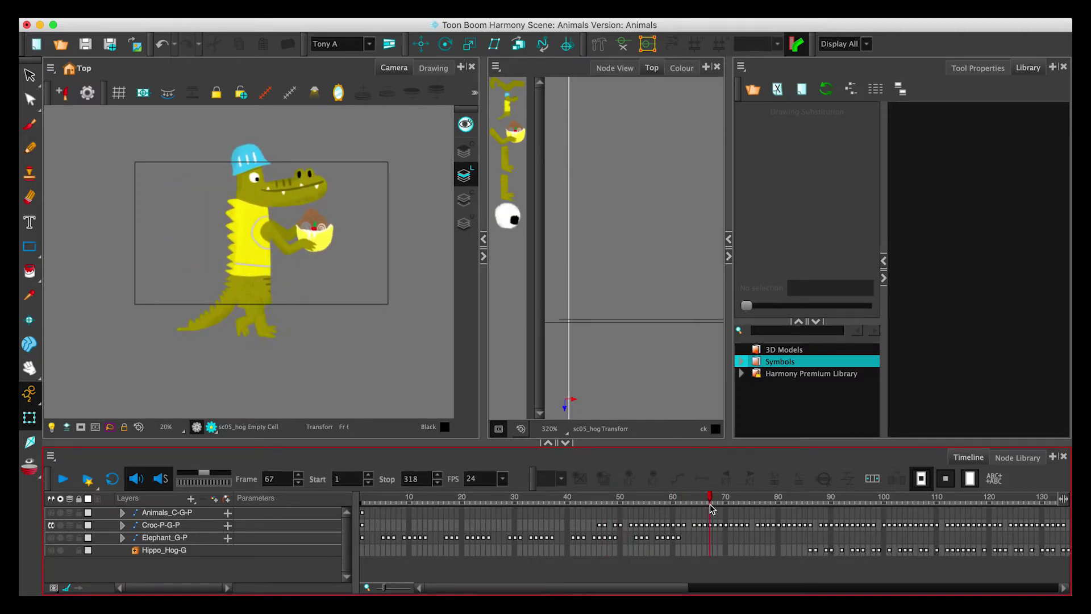
pyautogui.moveTo(698, 506); pyautogui.dragTo(678, 507)
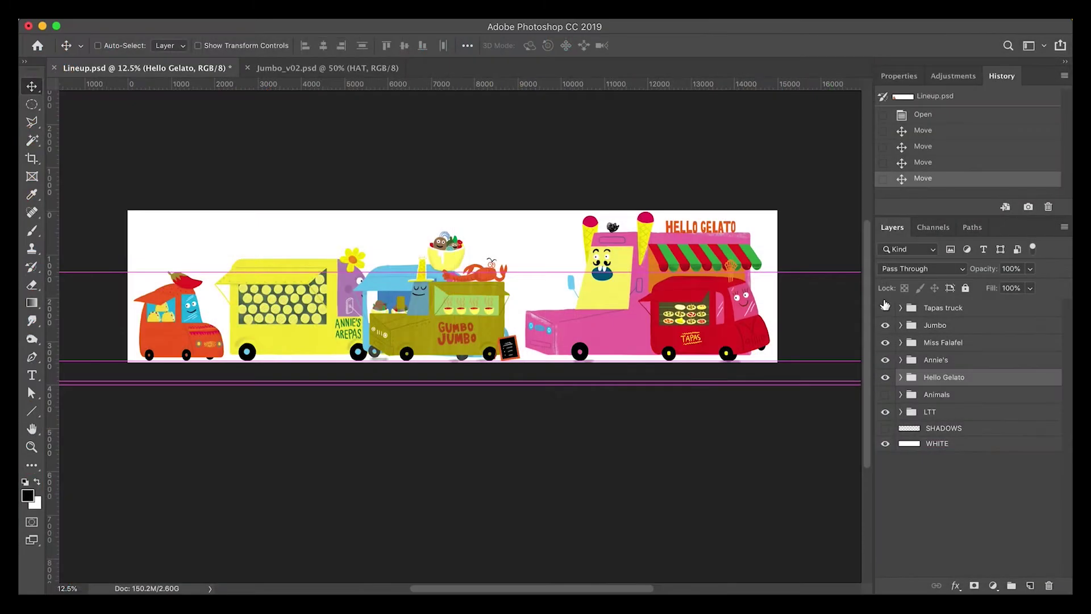
pyautogui.click(885, 307)
pyautogui.click(885, 342)
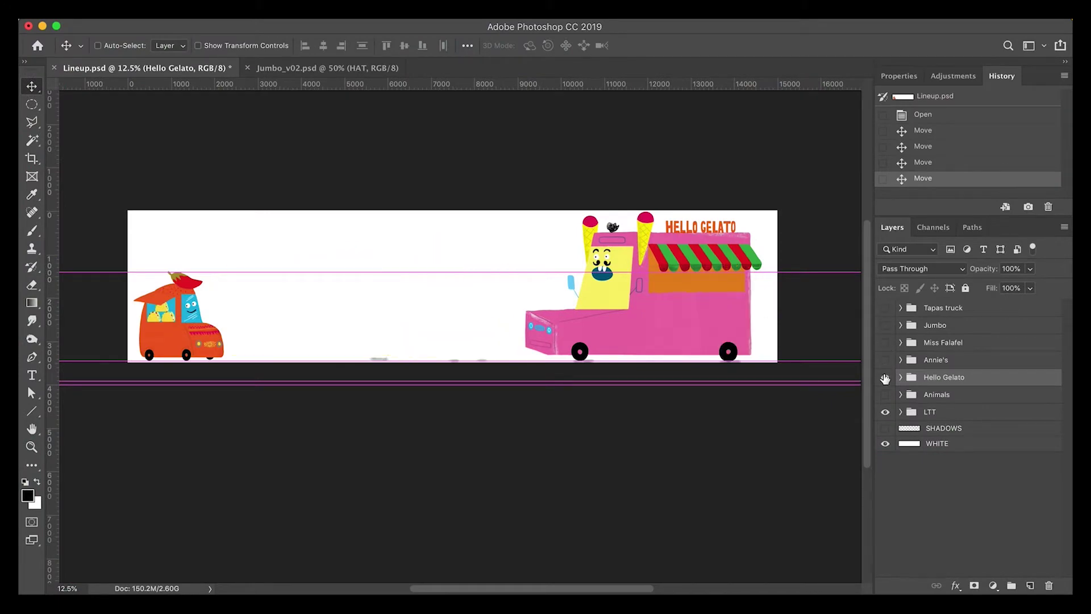
pyautogui.click(886, 376)
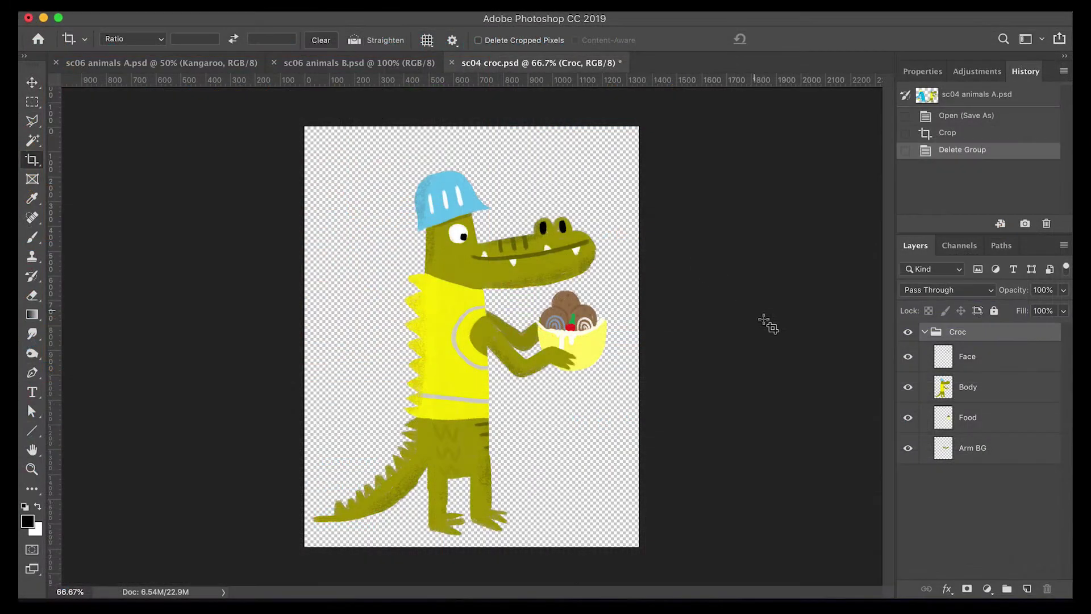
# Step: Check the animatic around eight seconds, then toggle the food bowl and show the croc's back arm
pyautogui.click(35, 126)
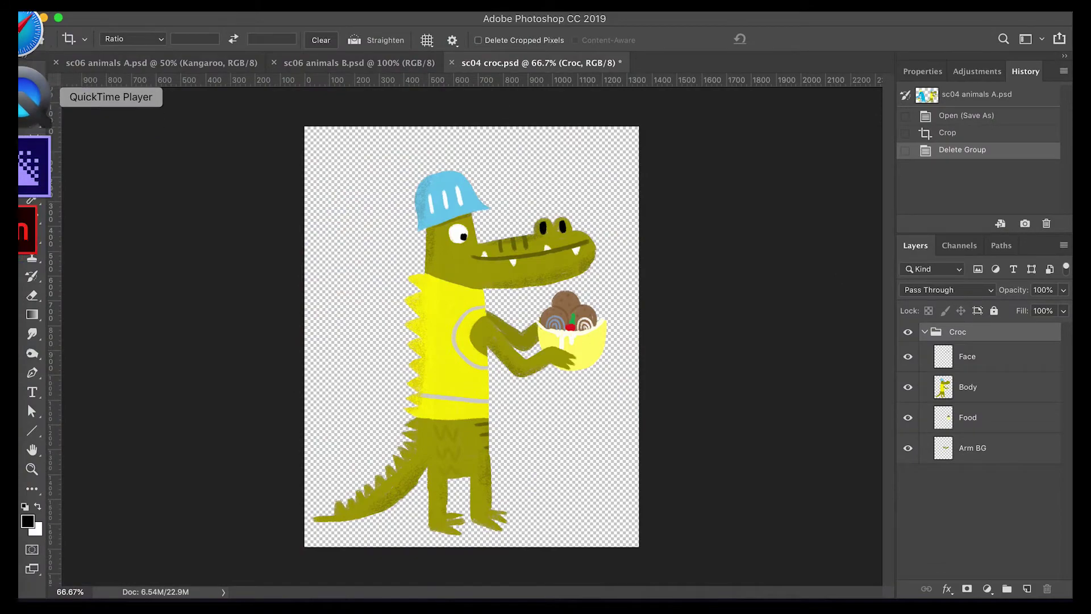
pyautogui.moveTo(415, 483)
pyautogui.mouseDown()
pyautogui.moveTo(565, 486)
pyautogui.moveTo(471, 486)
pyautogui.mouseUp()
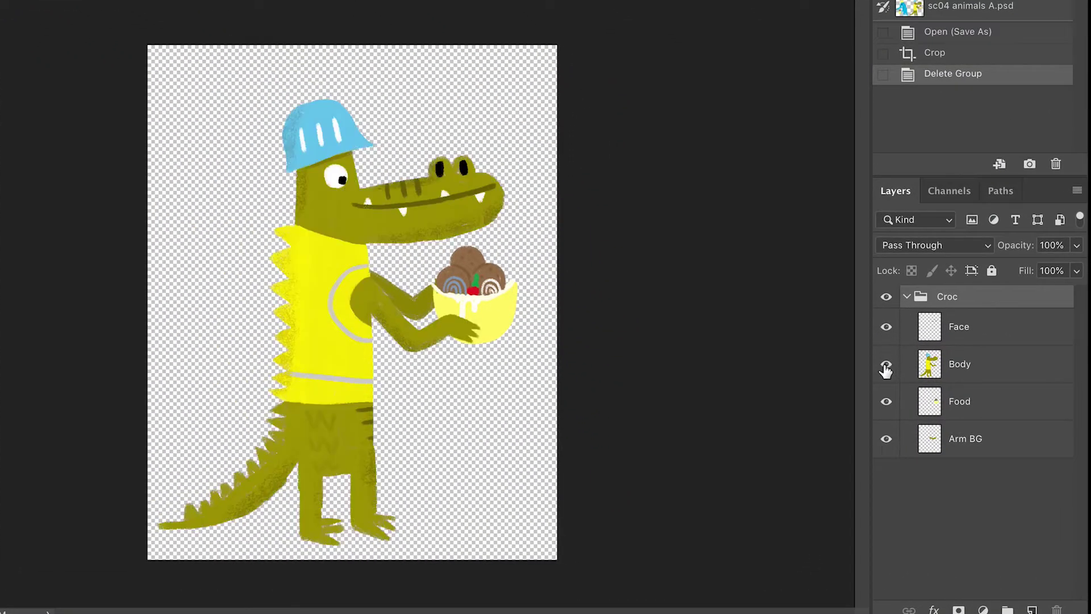
pyautogui.click(886, 402)
pyautogui.click(886, 401)
pyautogui.click(885, 440)
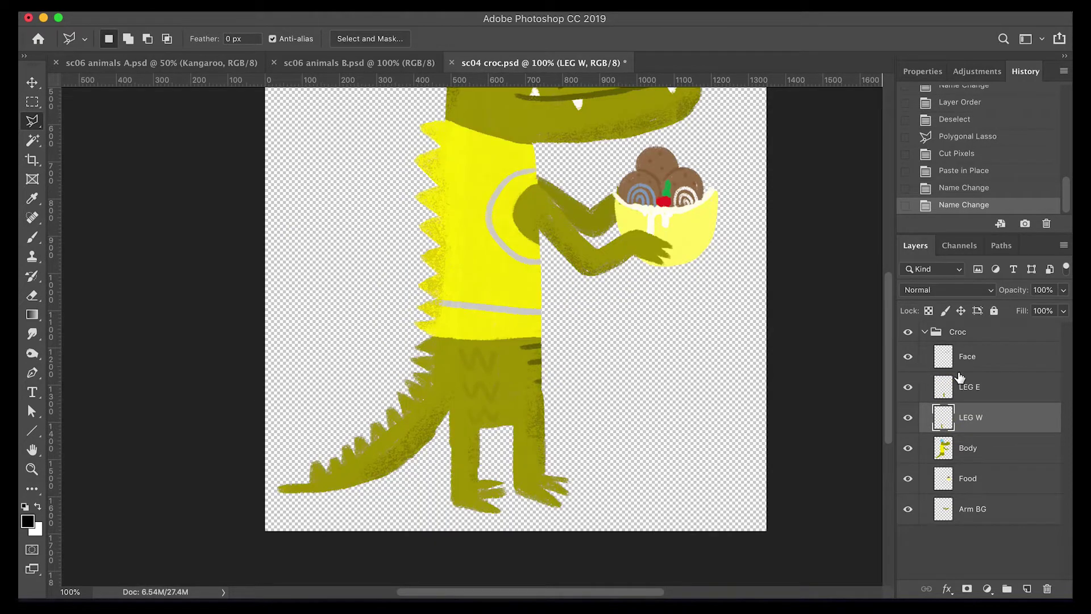
# Step: Compare the croc's Face layer by toggling its visibility, then select the Body layer
pyautogui.click(943, 355)
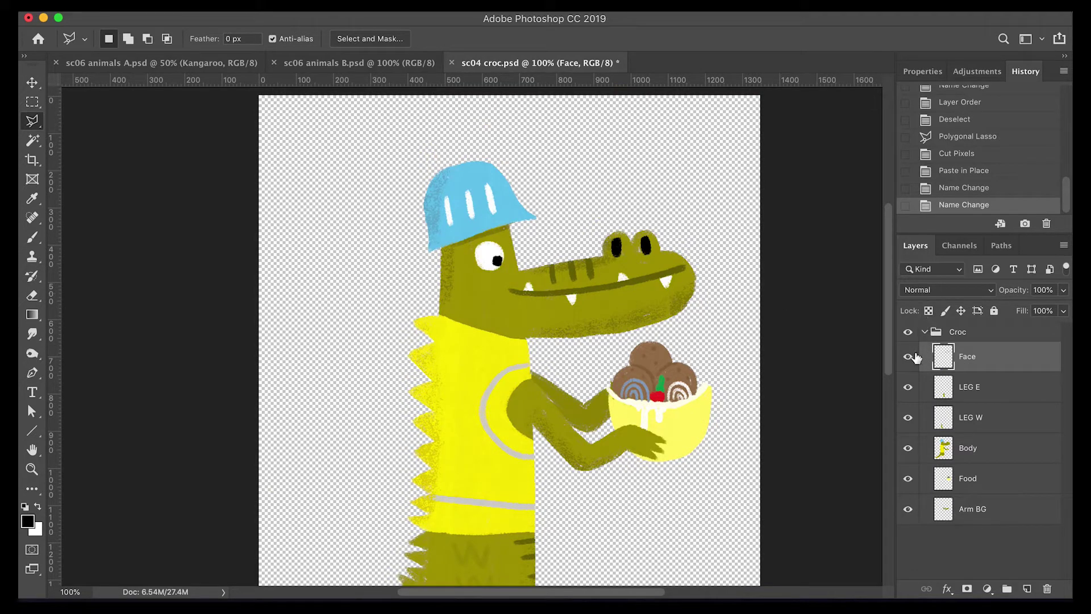
pyautogui.click(908, 356)
pyautogui.click(908, 356)
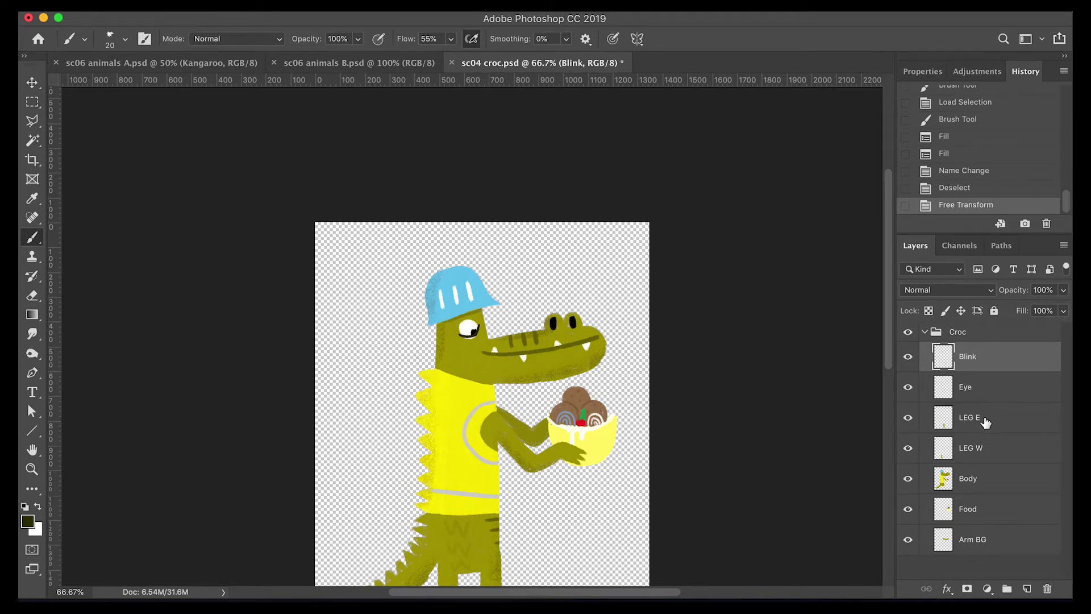
pyautogui.click(998, 478)
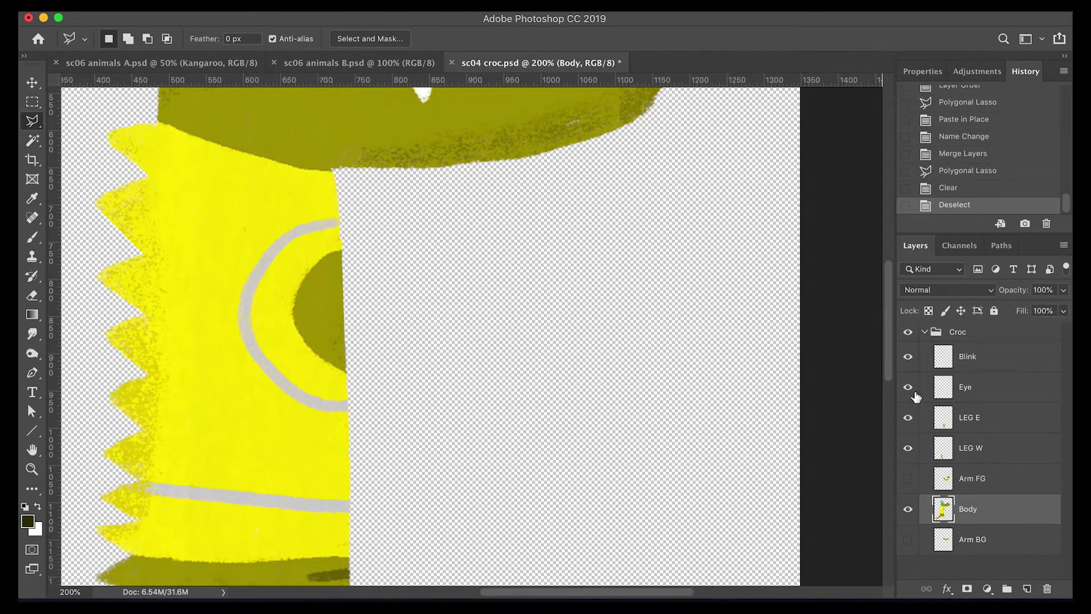
# Step: Mark a rounded shoulder on the front arm and compare it against the Body layer
pyautogui.moveTo(375, 255); pyautogui.dragTo(317, 337)
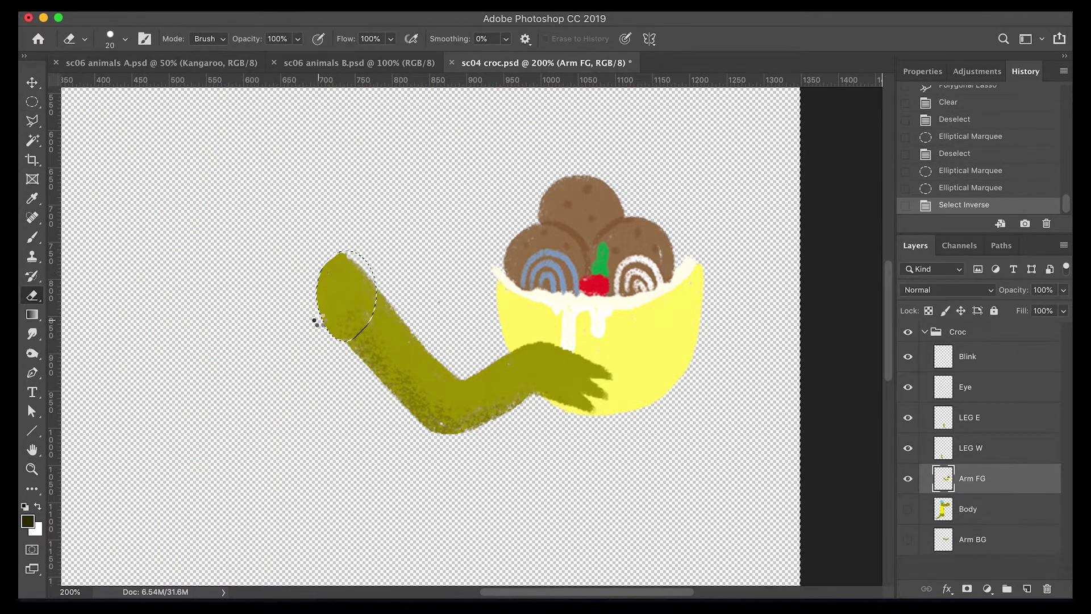
pyautogui.click(909, 508)
pyautogui.click(909, 510)
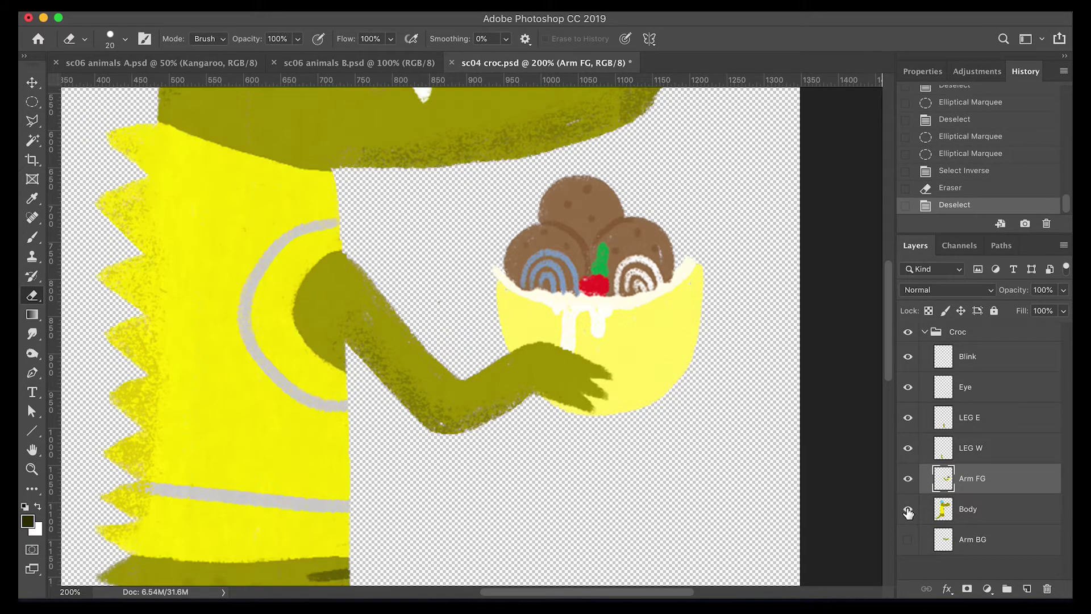
pyautogui.click(908, 510)
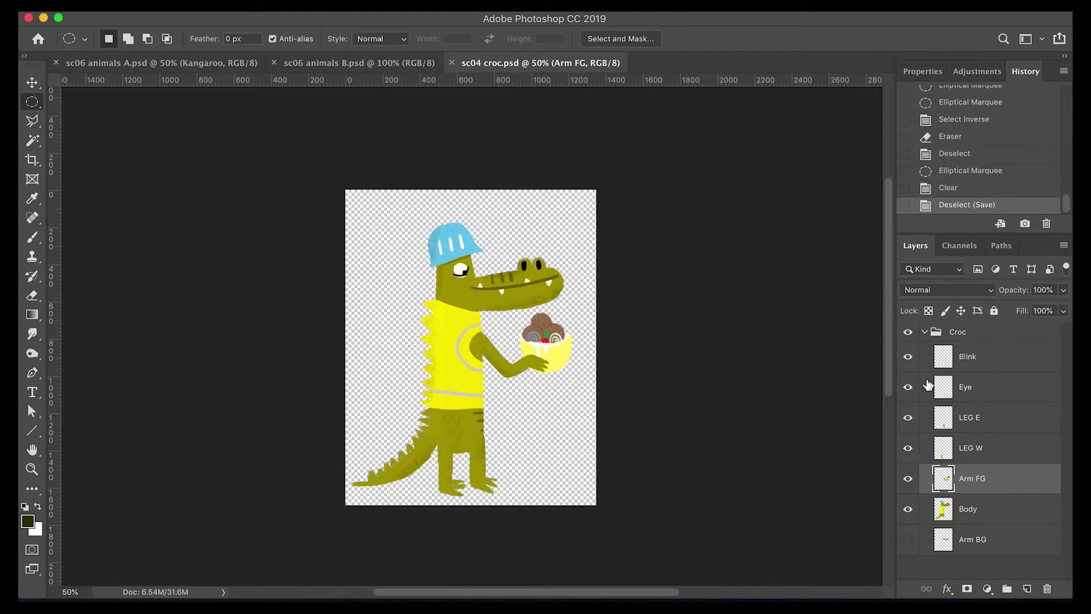
pyautogui.click(971, 539)
pyautogui.click(977, 478)
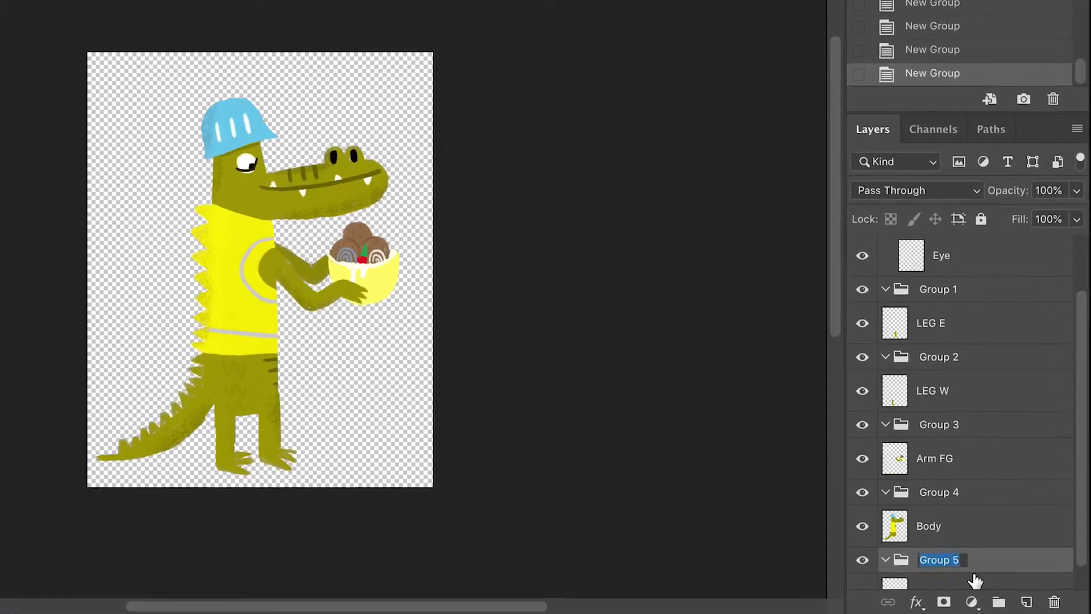
# Step: Rename the croc part groups Arm BG, Body, Arm FG, Leg W and Leg E
pyautogui.press('Return')
pyautogui.doubleClick(938, 491)
pyautogui.write('A')
pyautogui.press('Return')
pyautogui.doubleClick(937, 424)
pyautogui.write('Arm')
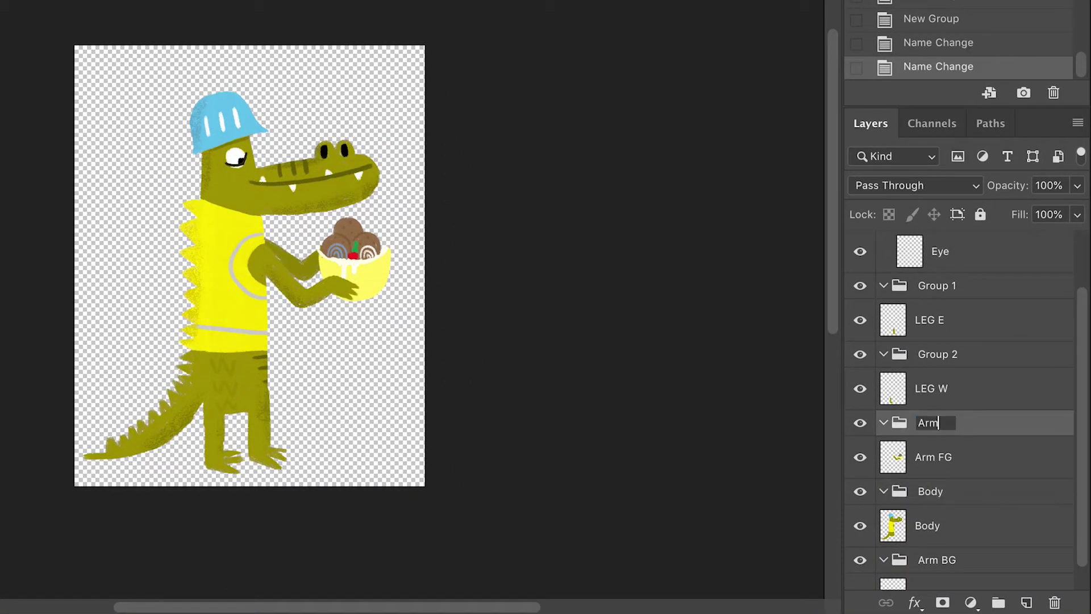
pyautogui.doubleClick(937, 354)
pyautogui.write('Leg W')
pyautogui.press('Return')
pyautogui.doubleClick(936, 286)
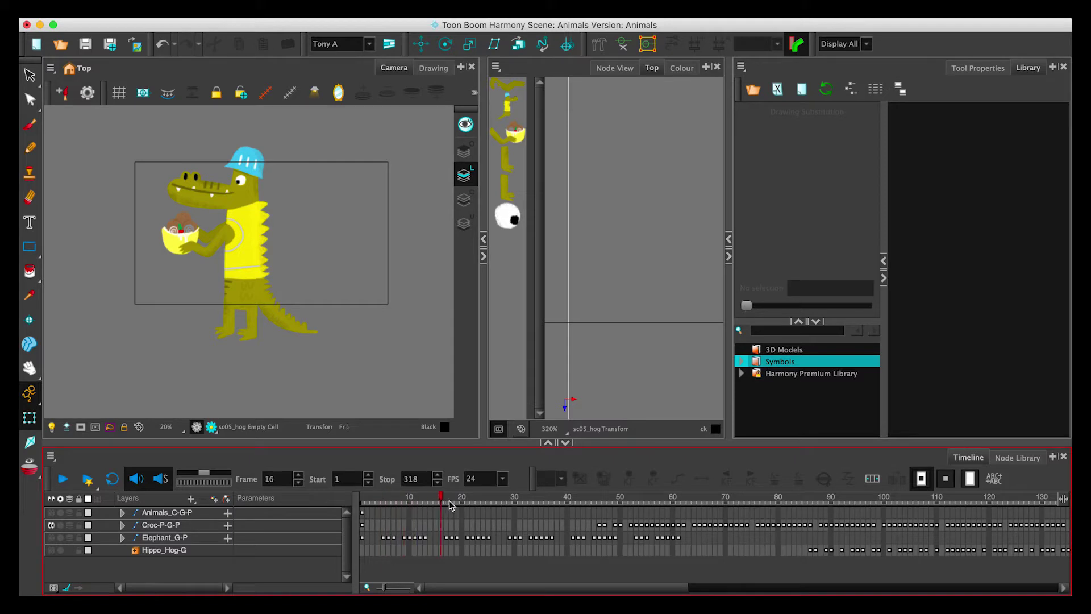
pyautogui.click(401, 506)
pyautogui.moveTo(460, 510); pyautogui.dragTo(656, 510)
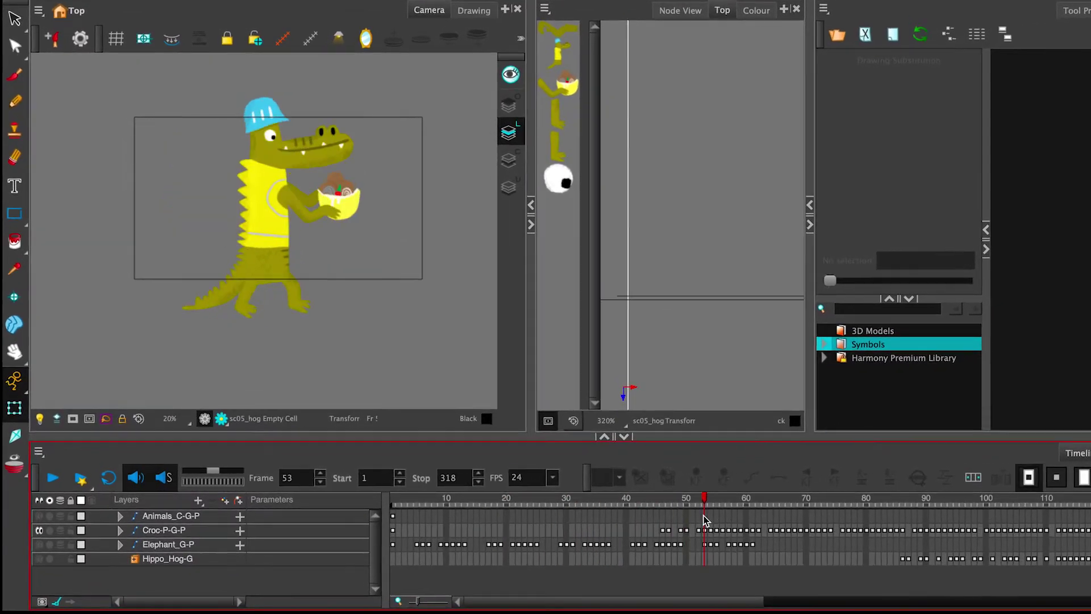
pyautogui.moveTo(789, 510)
pyautogui.mouseDown()
pyautogui.moveTo(726, 510)
pyautogui.moveTo(751, 520)
pyautogui.moveTo(770, 514)
pyautogui.moveTo(745, 502)
pyautogui.moveTo(779, 503)
pyautogui.moveTo(703, 503)
pyautogui.moveTo(792, 508)
pyautogui.moveTo(739, 507)
pyautogui.mouseUp()
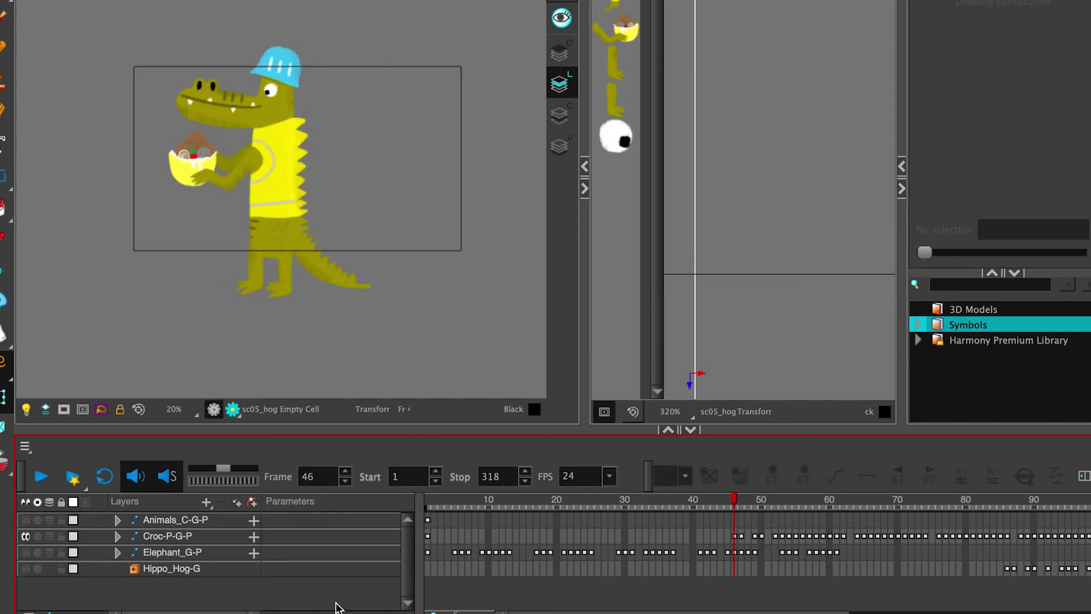
pyautogui.click(41, 476)
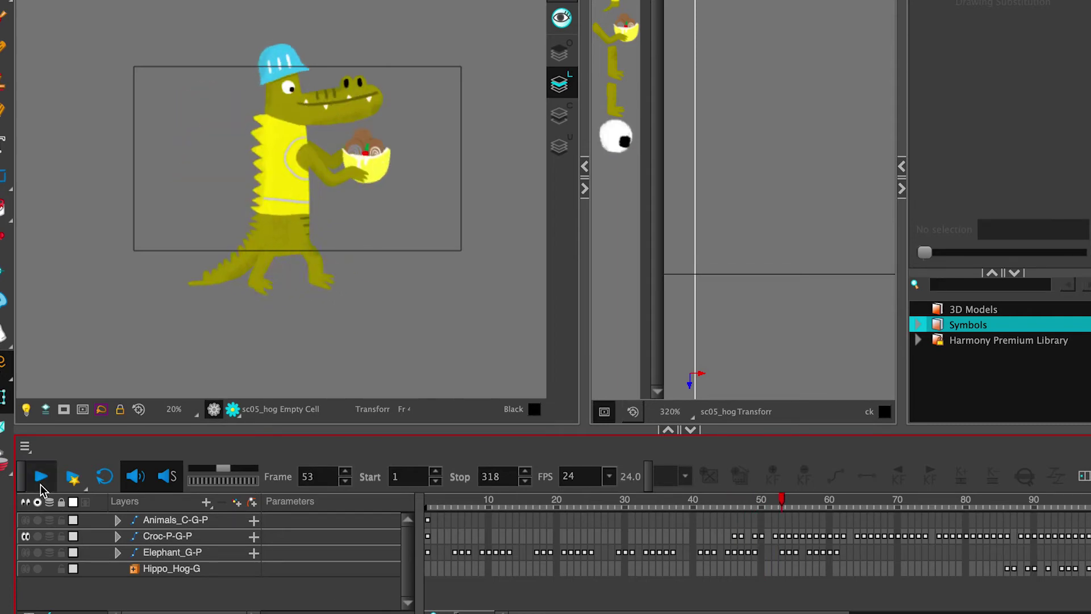
pyautogui.click(962, 512)
# Step: Scrub the timeline back, then forward until the hippo appears
pyautogui.moveTo(968, 522); pyautogui.dragTo(652, 498)
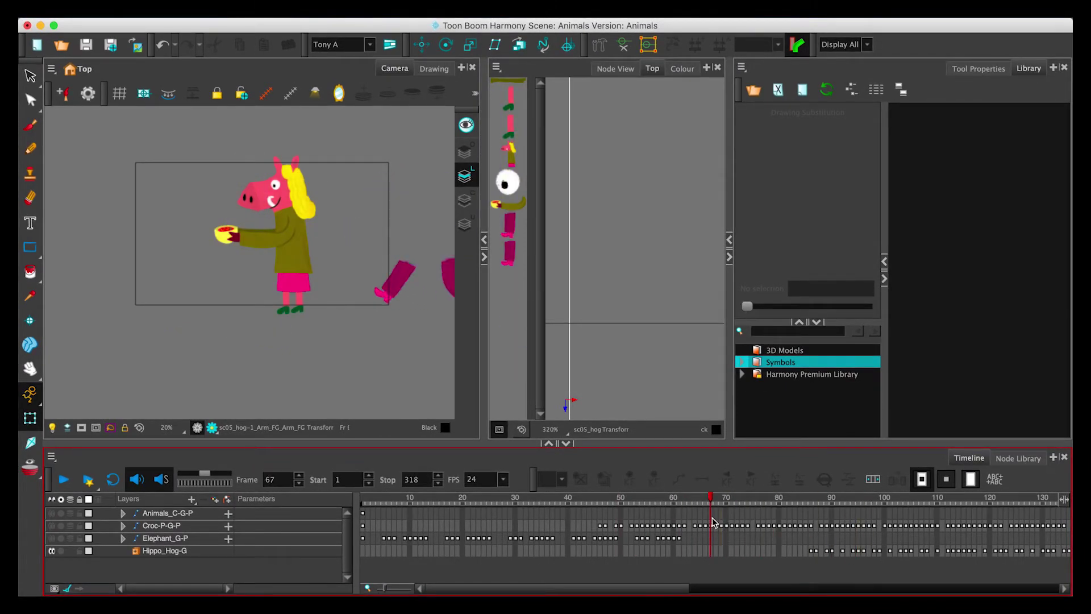
pyautogui.moveTo(648, 591); pyautogui.dragTo(742, 591)
pyautogui.moveTo(454, 503); pyautogui.dragTo(588, 508)
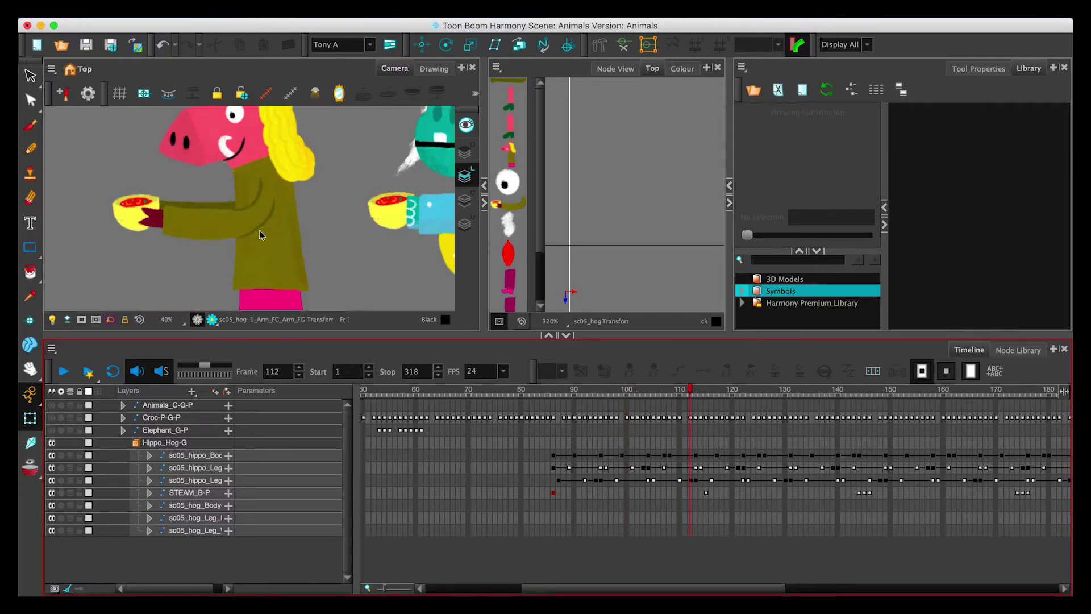
pyautogui.click(217, 254)
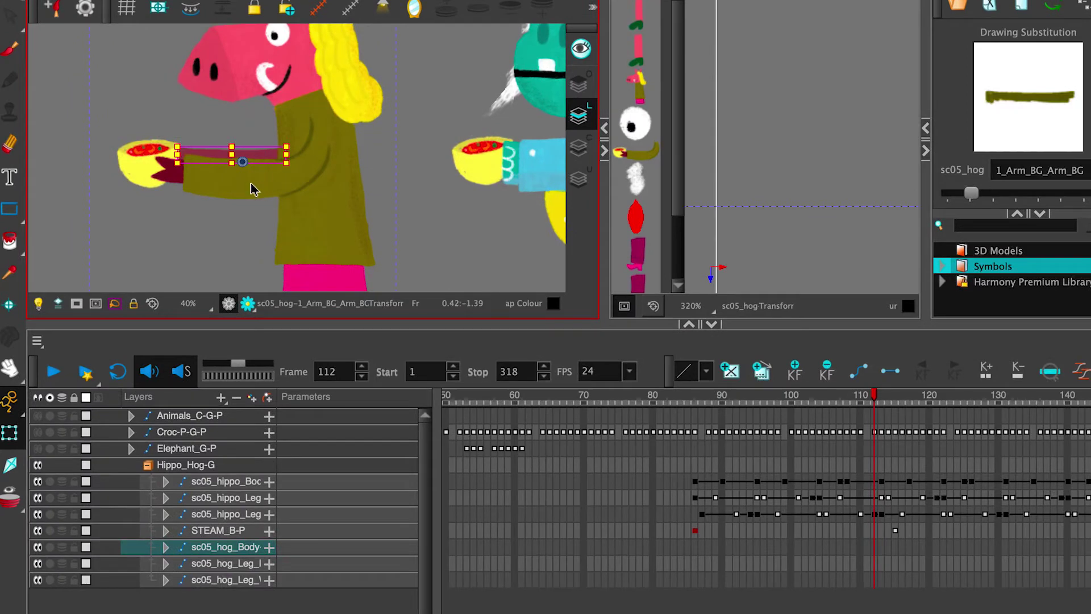
pyautogui.click(252, 188)
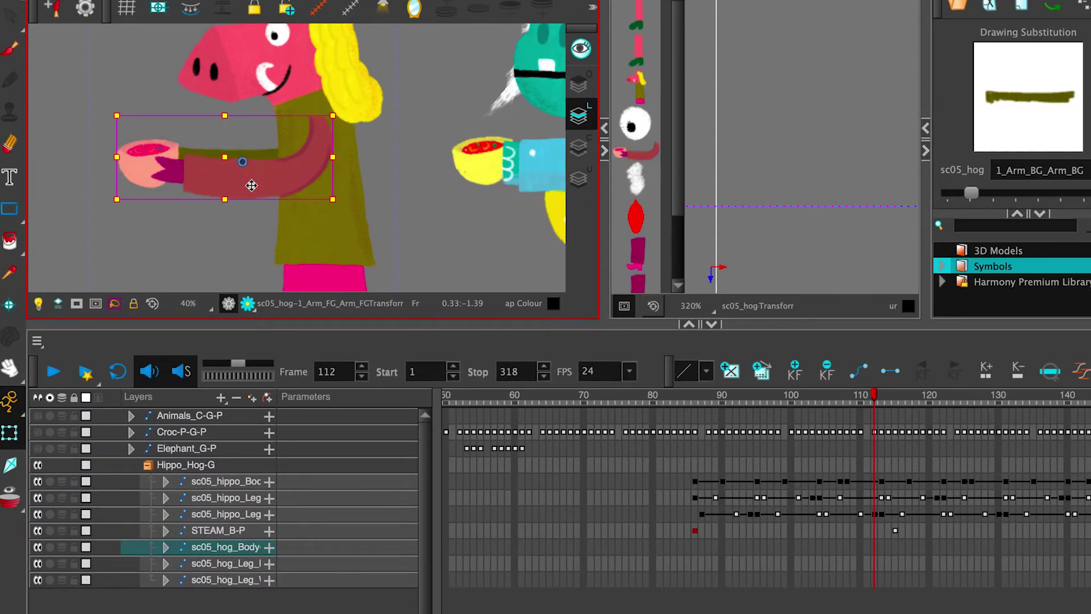
pyautogui.click(168, 547)
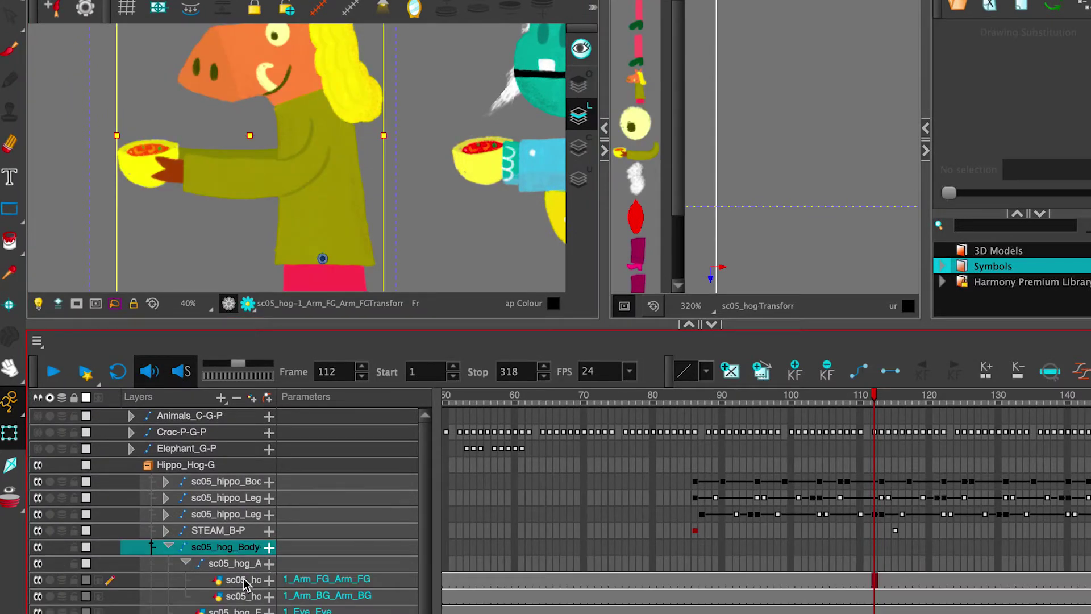
pyautogui.click(245, 582)
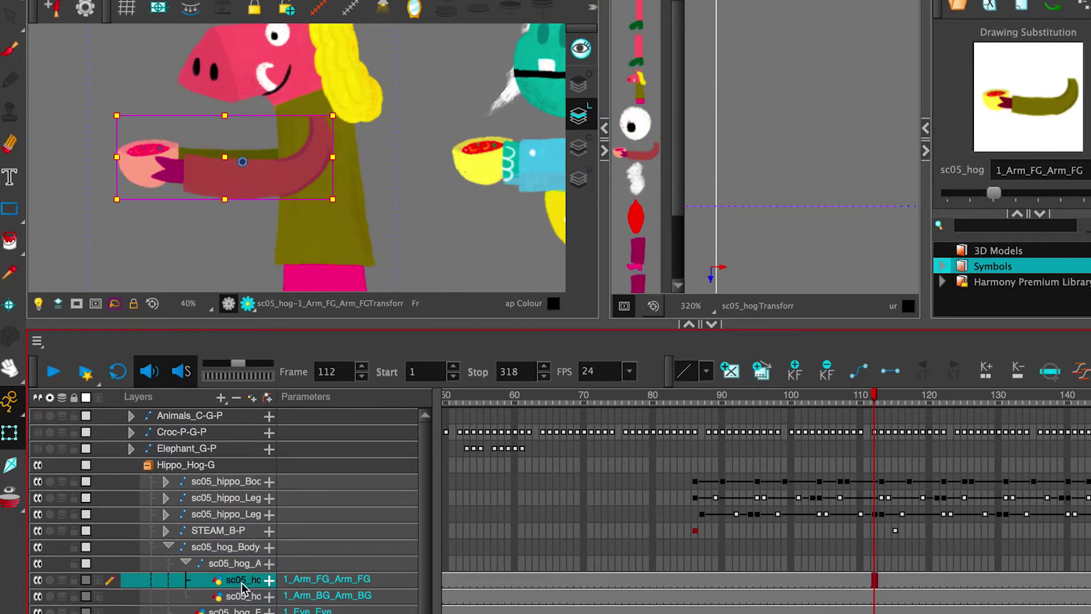
pyautogui.click(241, 596)
pyautogui.click(187, 563)
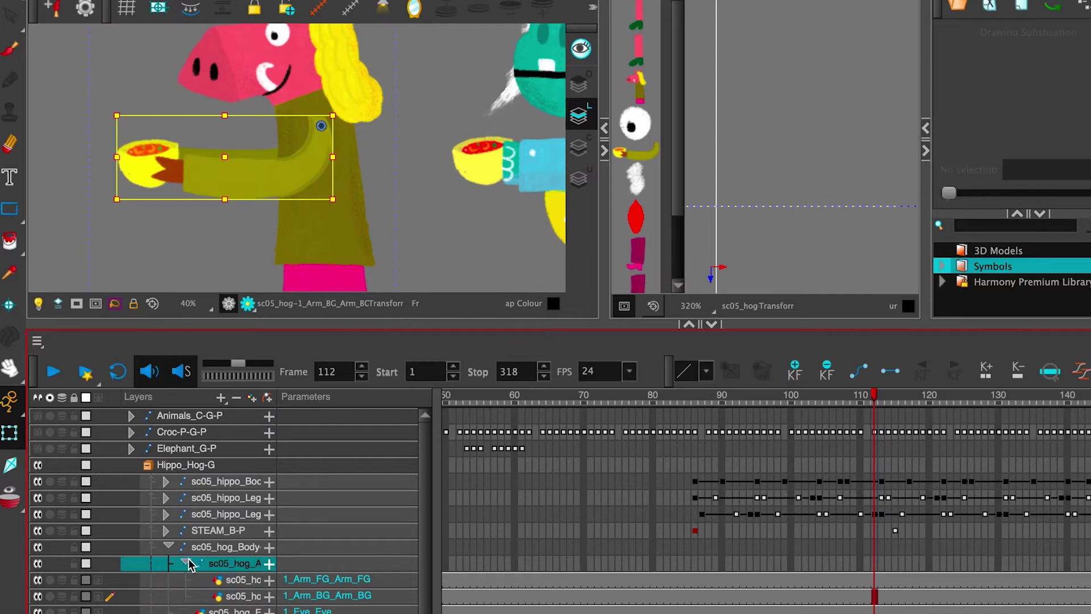
pyautogui.click(230, 580)
pyautogui.click(225, 596)
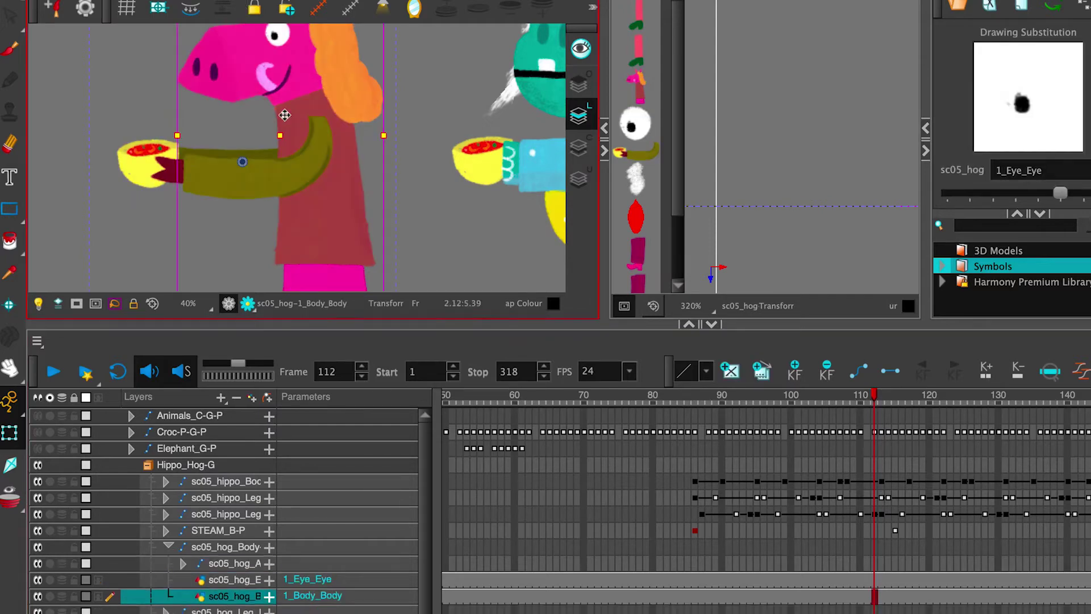
pyautogui.click(260, 158)
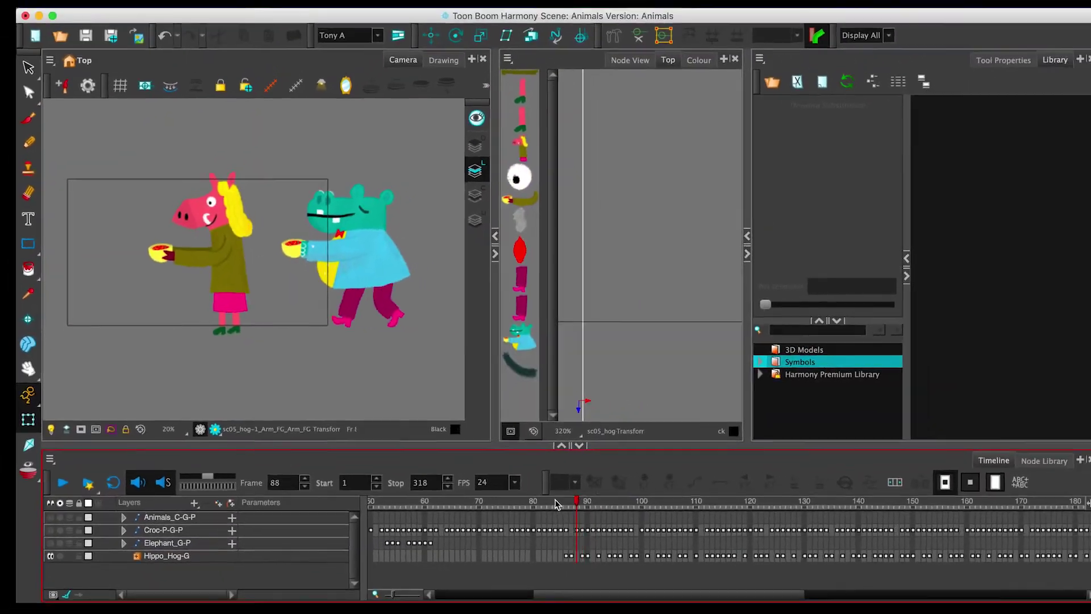
# Step: Review the hog and hippo walk, stepping through the hog's frames from 109
pyautogui.moveTo(556, 504); pyautogui.dragTo(673, 502)
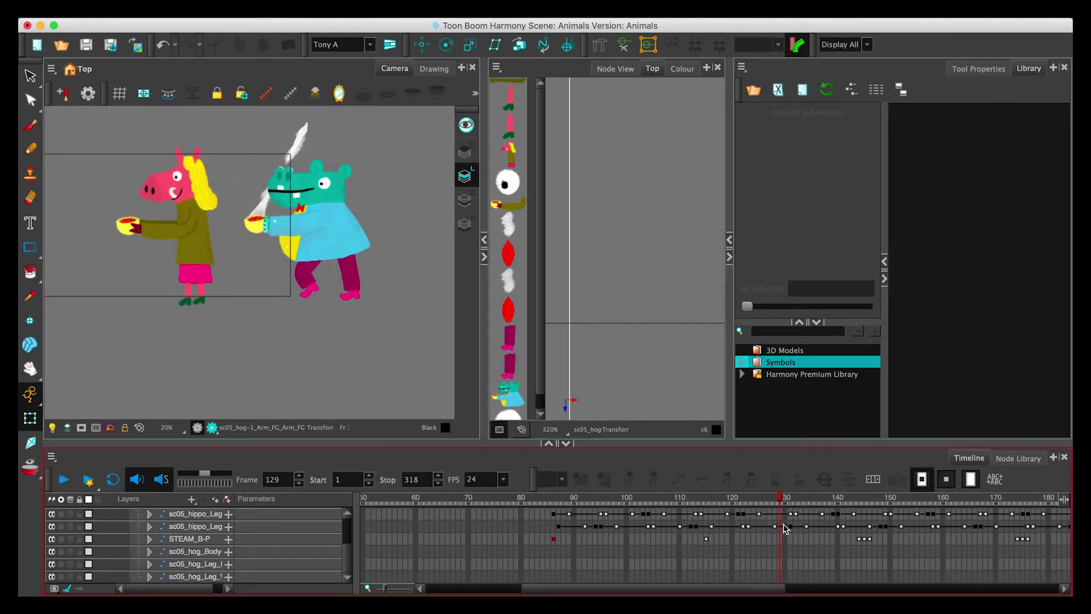
pyautogui.click(679, 500)
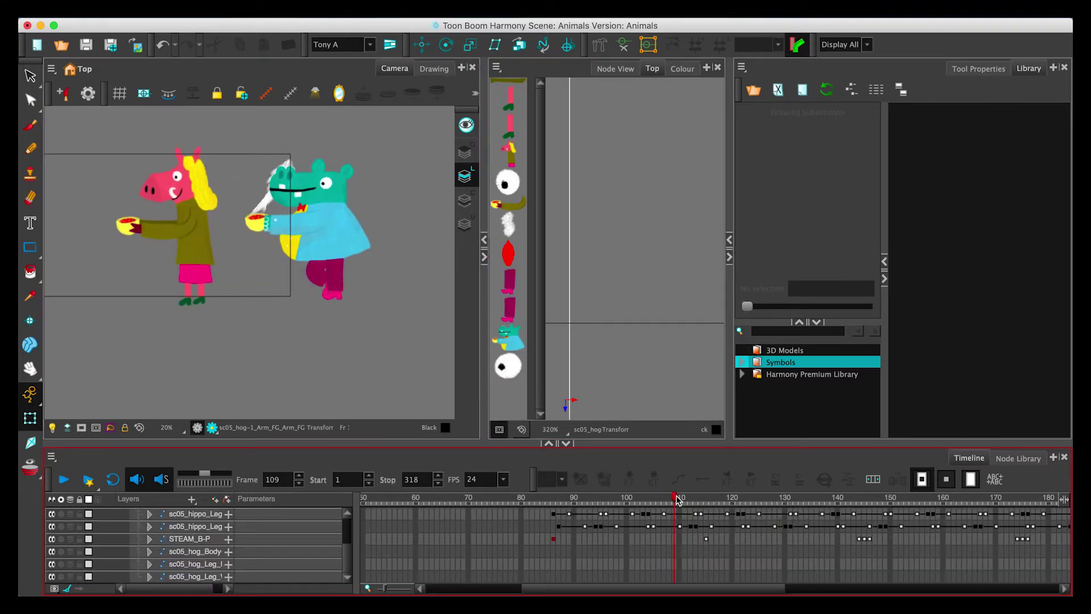
pyautogui.moveTo(694, 501); pyautogui.dragTo(720, 503)
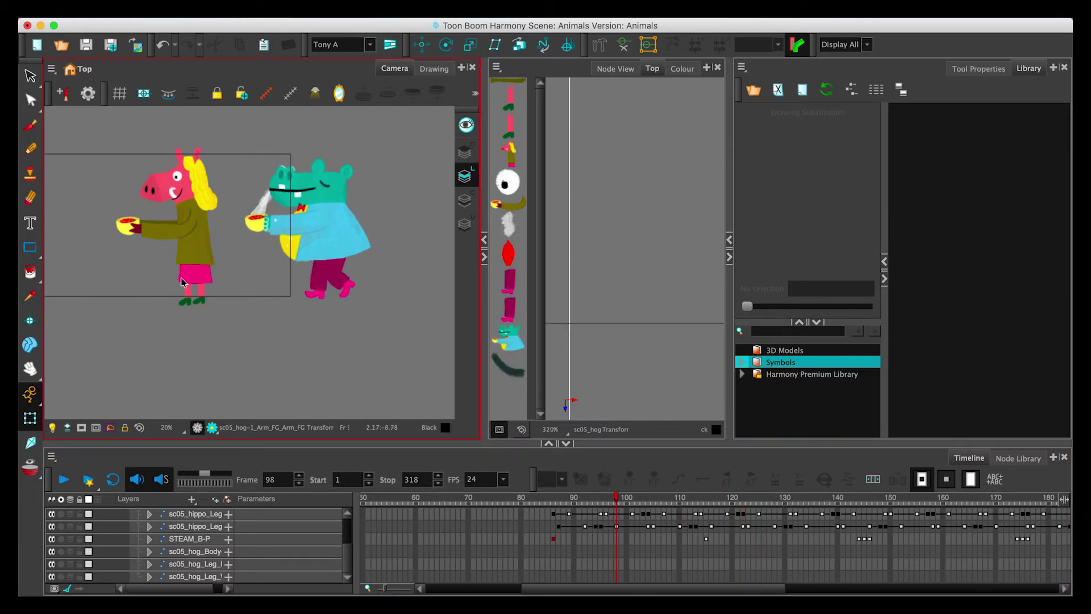
pyautogui.scroll(-2, 182, 279)
pyautogui.scroll(5, 183, 280)
pyautogui.scroll(-2, 182, 280)
pyautogui.scroll(-1, 183, 280)
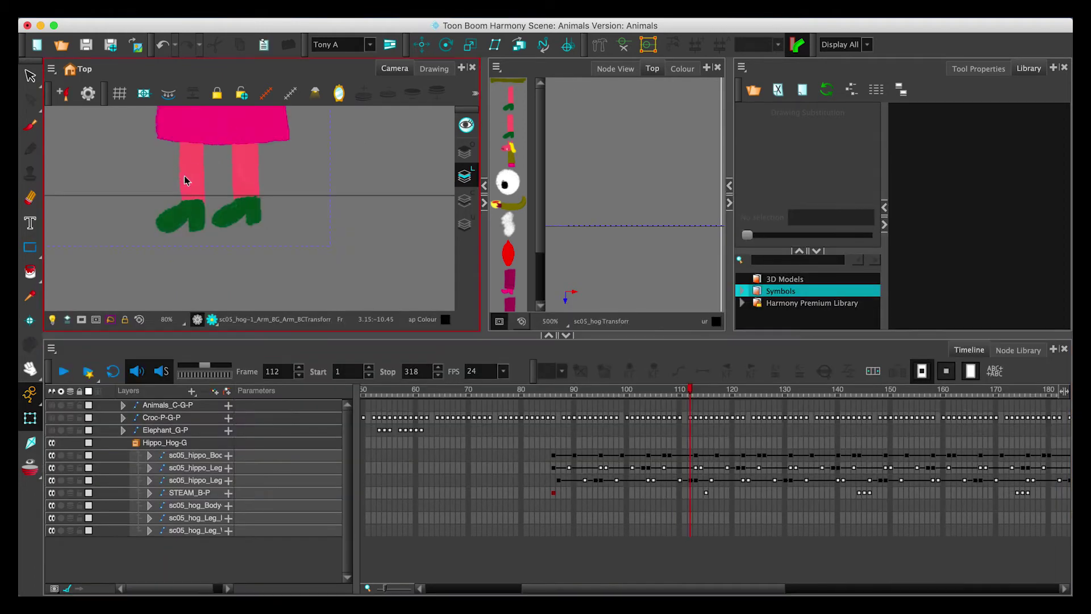
# Step: Test the hog's left leg bone chain by swinging the leg and pulling the foot
pyautogui.click(190, 179)
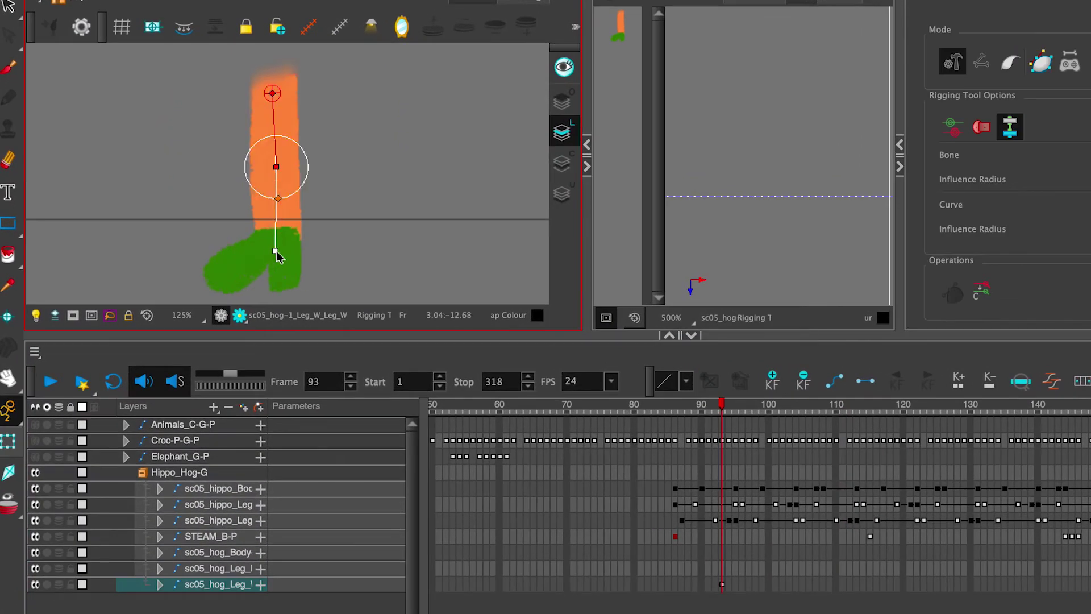
pyautogui.hotkey('shift', 't')
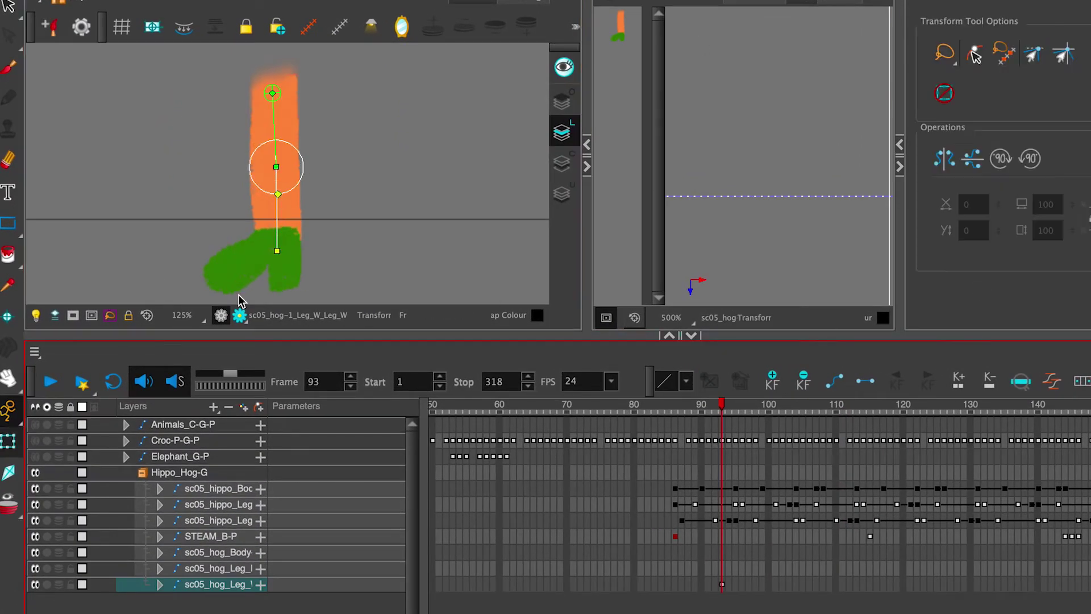
pyautogui.moveTo(281, 247); pyautogui.dragTo(196, 213)
pyautogui.hotkey('ctrl', 'z')
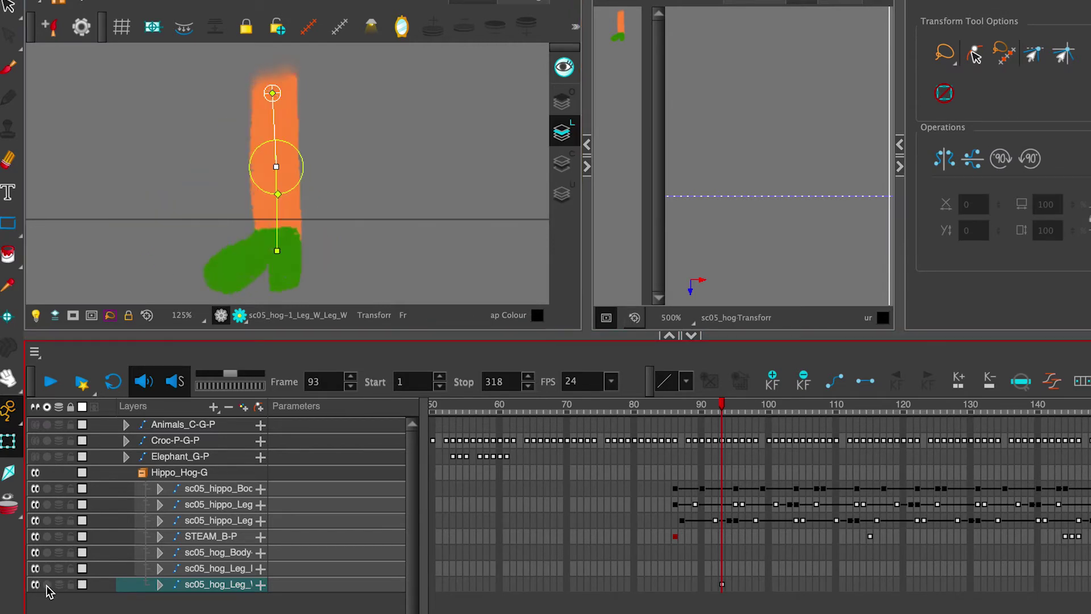
pyautogui.click(259, 201)
pyautogui.moveTo(277, 168); pyautogui.dragTo(218, 162)
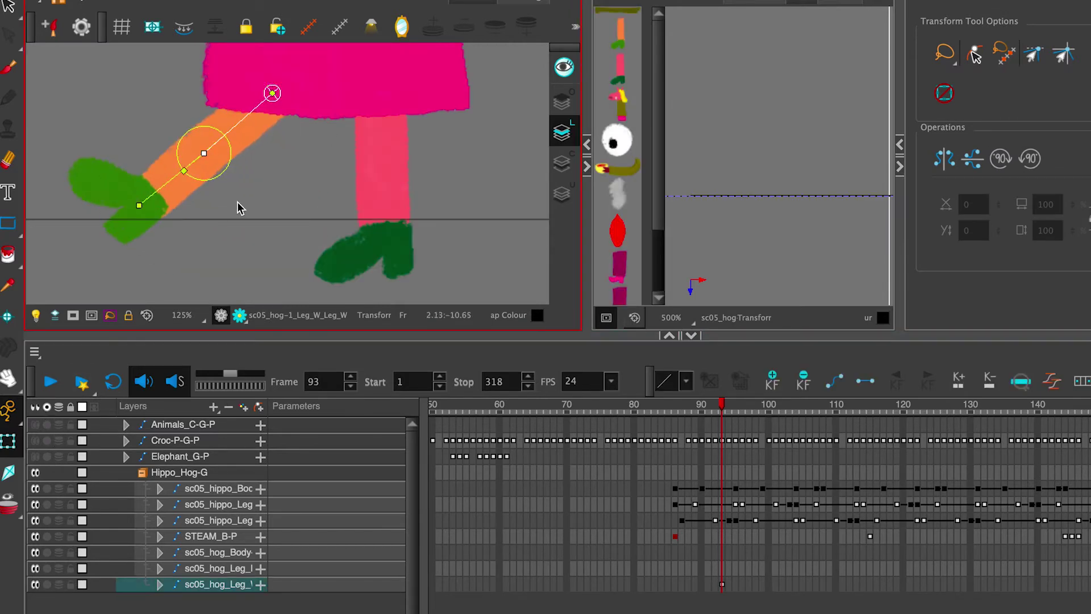
pyautogui.moveTo(147, 210); pyautogui.dragTo(266, 260)
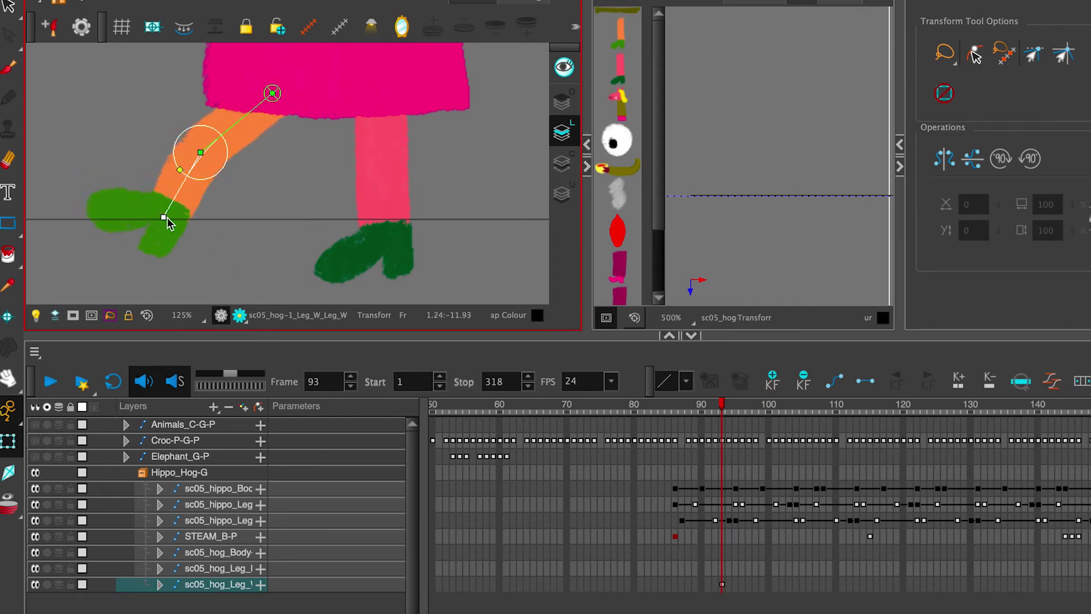
# Step: Select the hog's other leg and start building its bone rig
pyautogui.click(407, 160)
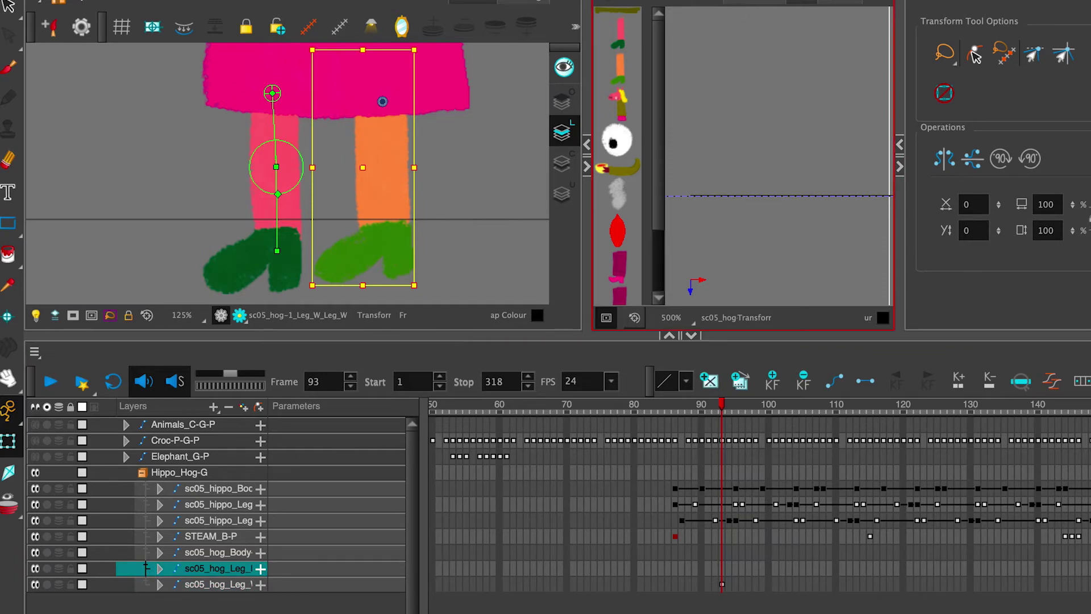
pyautogui.hotkey('alt', 'shift', 'r')
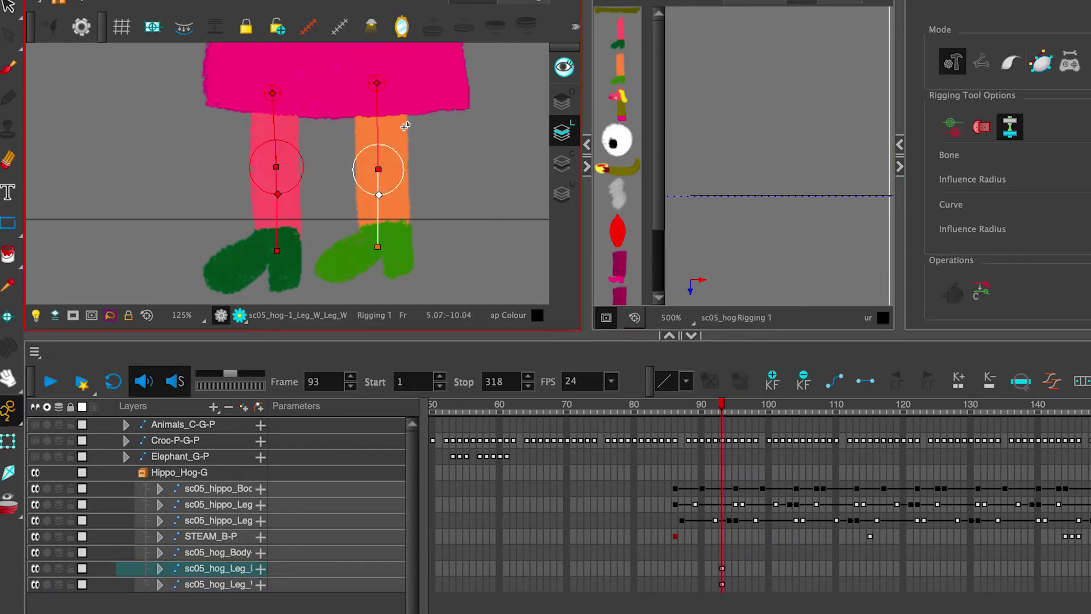
pyautogui.moveTo(307, 196); pyautogui.dragTo(287, 188)
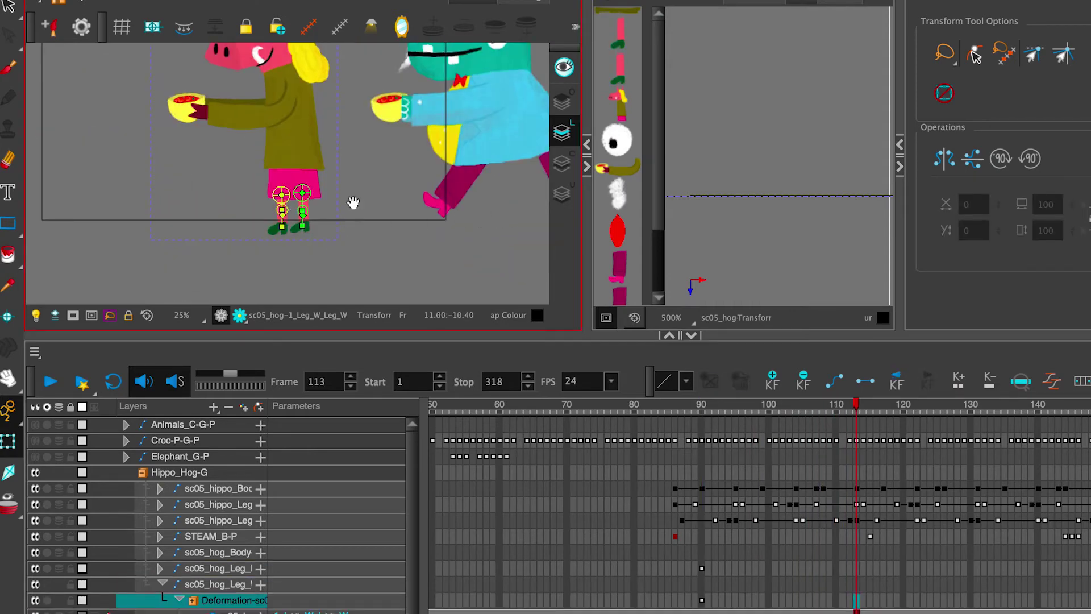
# Step: Key new leg deformer poses at frames 94 and 96, comparing frames 92–100
pyautogui.moveTo(354, 202); pyautogui.dragTo(344, 211)
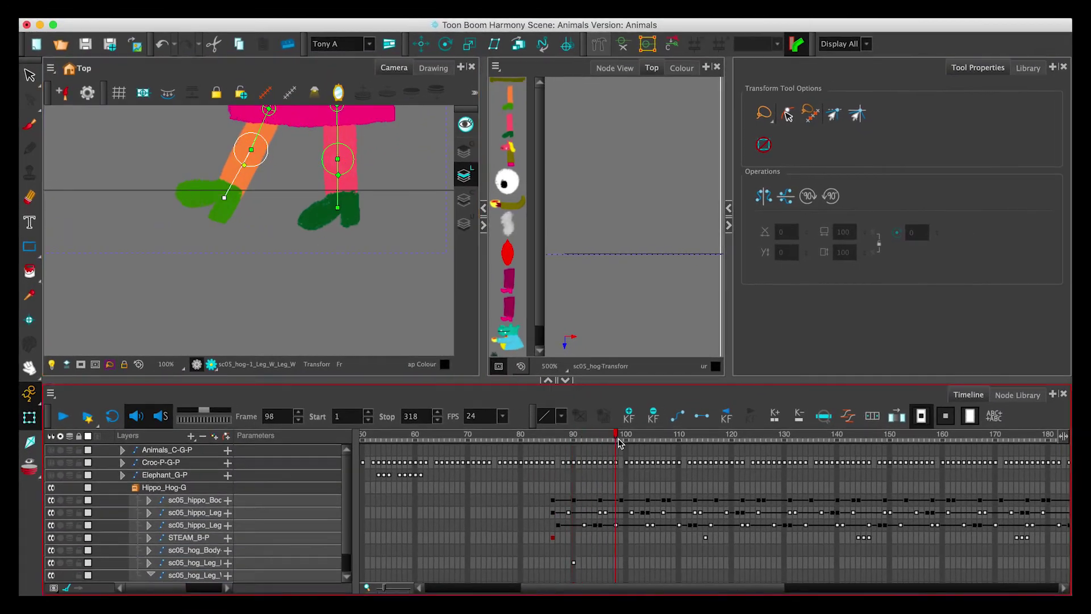
pyautogui.moveTo(620, 442); pyautogui.dragTo(623, 436)
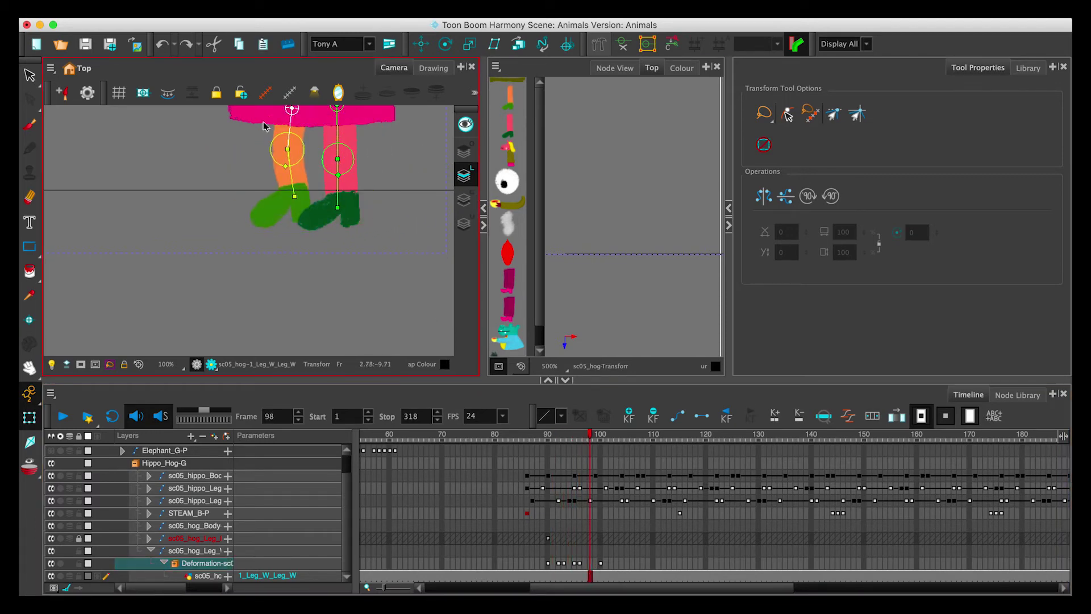
pyautogui.moveTo(599, 439)
pyautogui.mouseDown()
pyautogui.moveTo(560, 441)
pyautogui.moveTo(570, 438)
pyautogui.mouseUp()
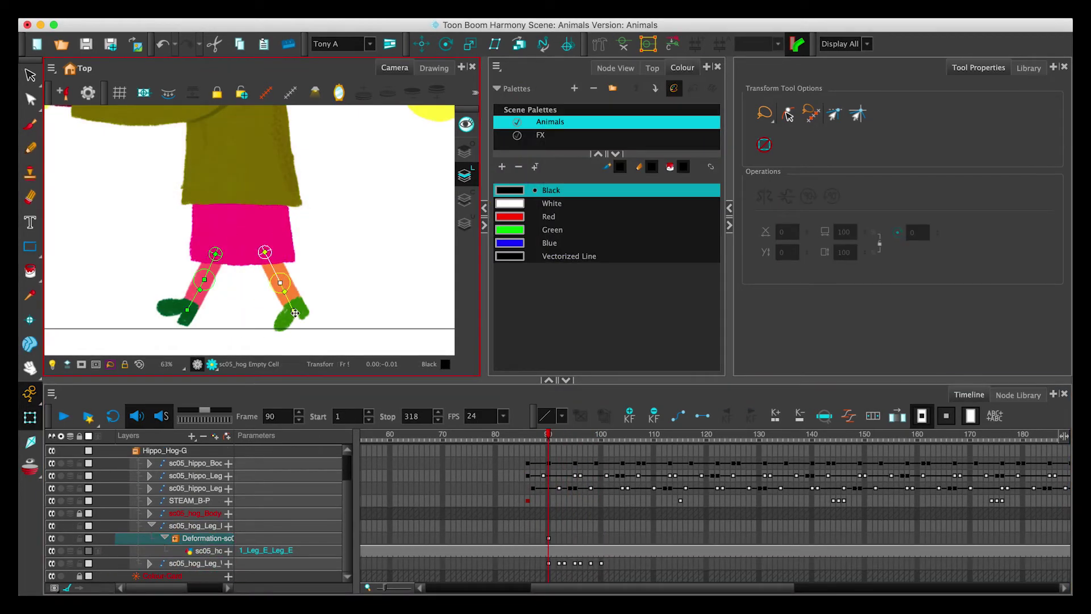
pyautogui.click(602, 538)
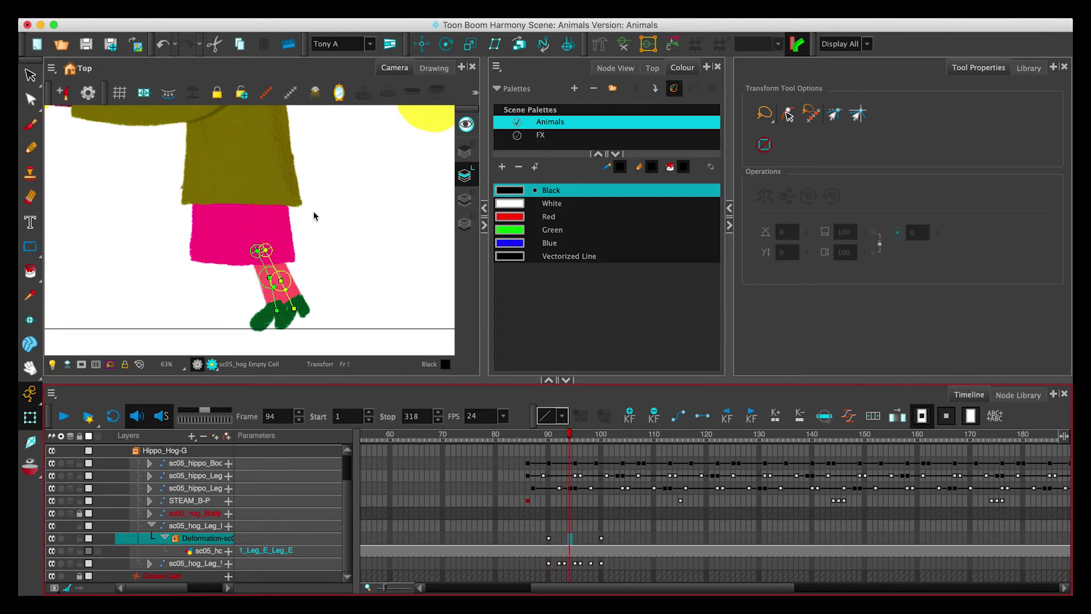
pyautogui.moveTo(267, 253); pyautogui.dragTo(254, 309)
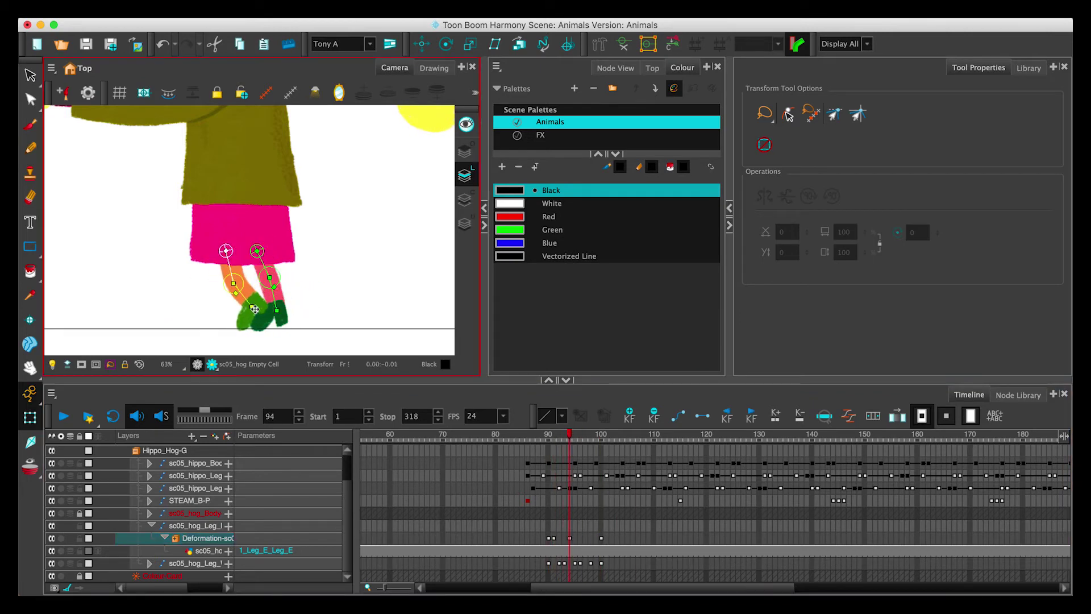
pyautogui.moveTo(569, 438); pyautogui.dragTo(583, 438)
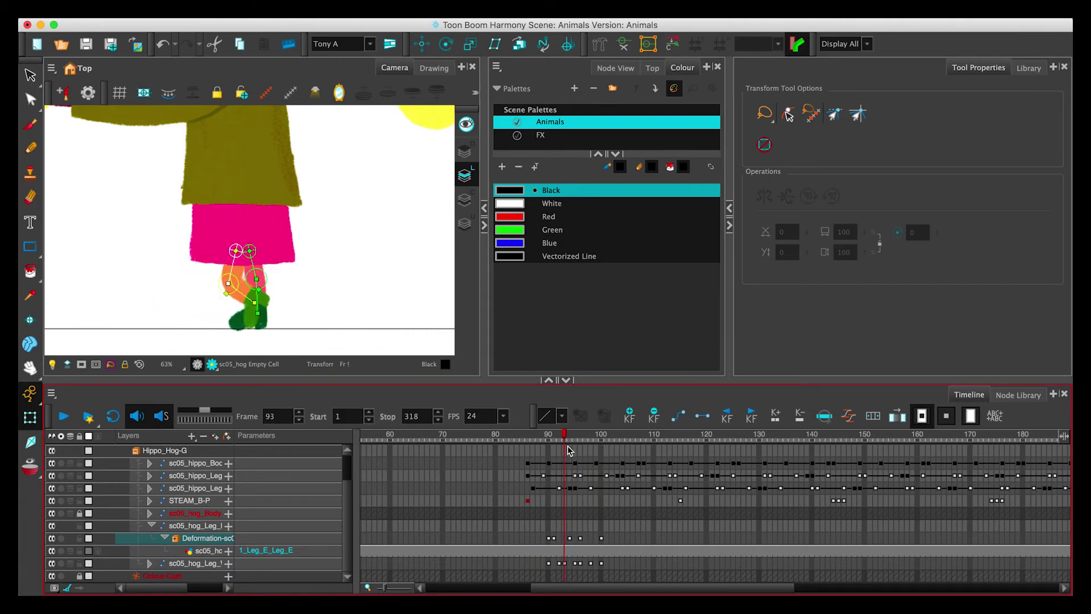
# Step: Check the pose at frame 96, then start a Paste Cycle of the hog's leg cells from frame 90
pyautogui.click(275, 288)
pyautogui.click(552, 558)
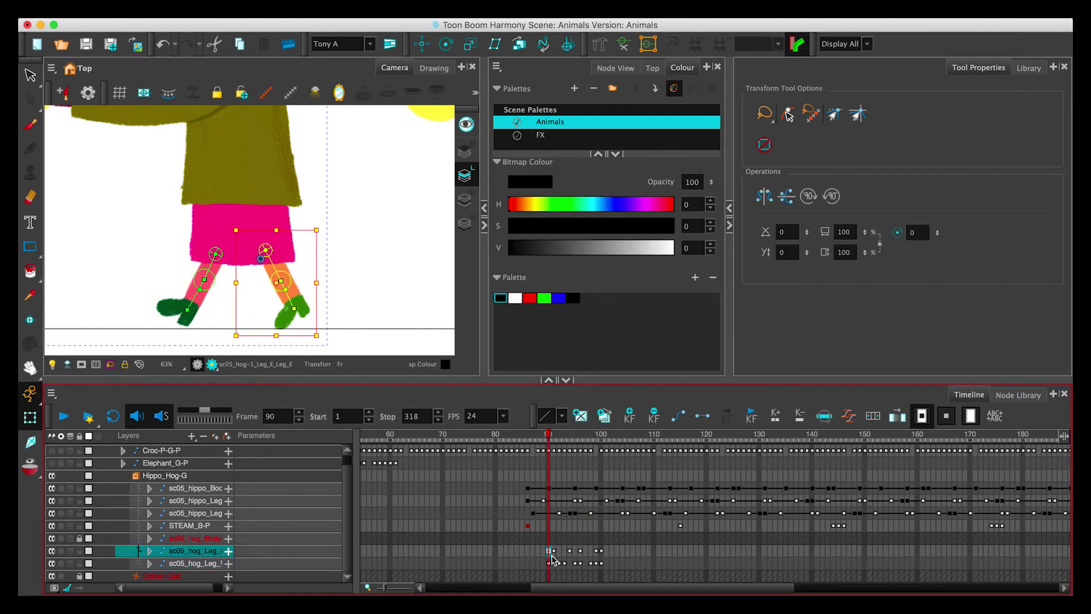
pyautogui.rightClick(565, 567)
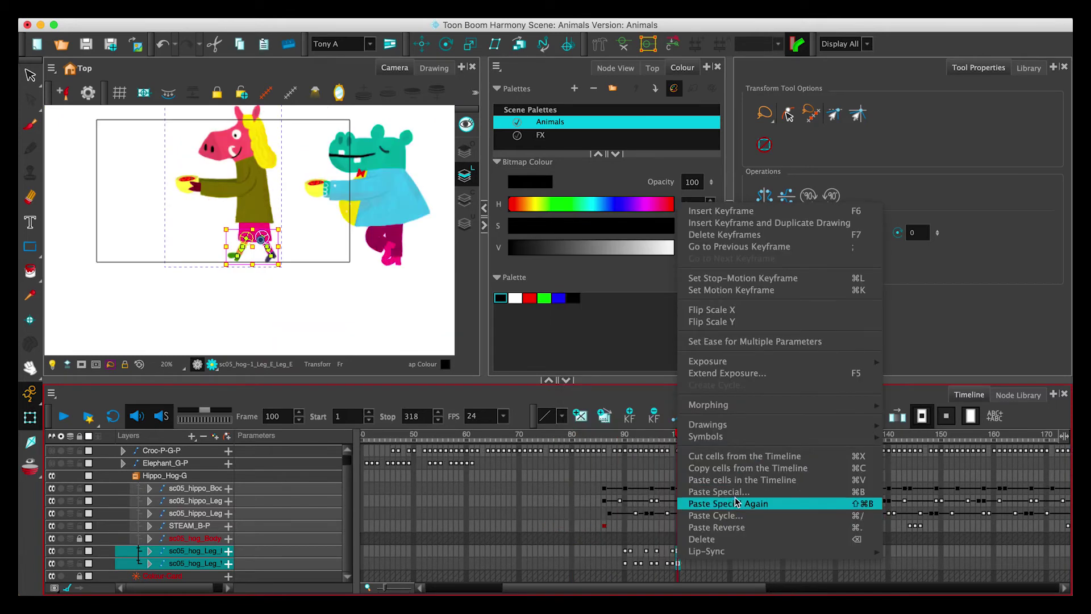
pyautogui.click(720, 515)
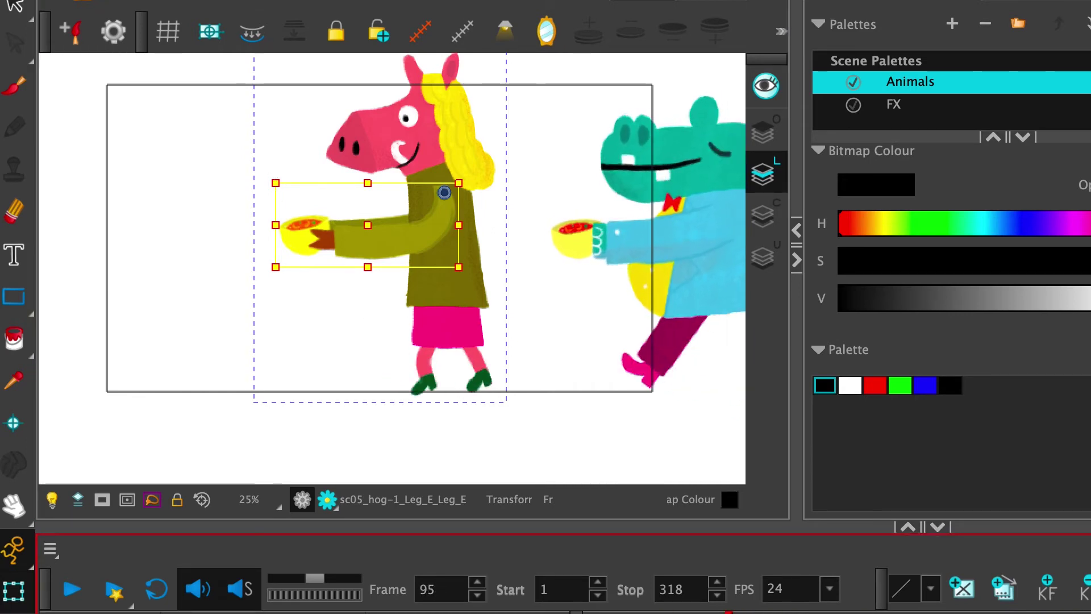
# Step: Tilt the hog's arm slightly and confirm the leg cells repeating as a cycle
pyautogui.moveTo(276, 267); pyautogui.dragTo(275, 265)
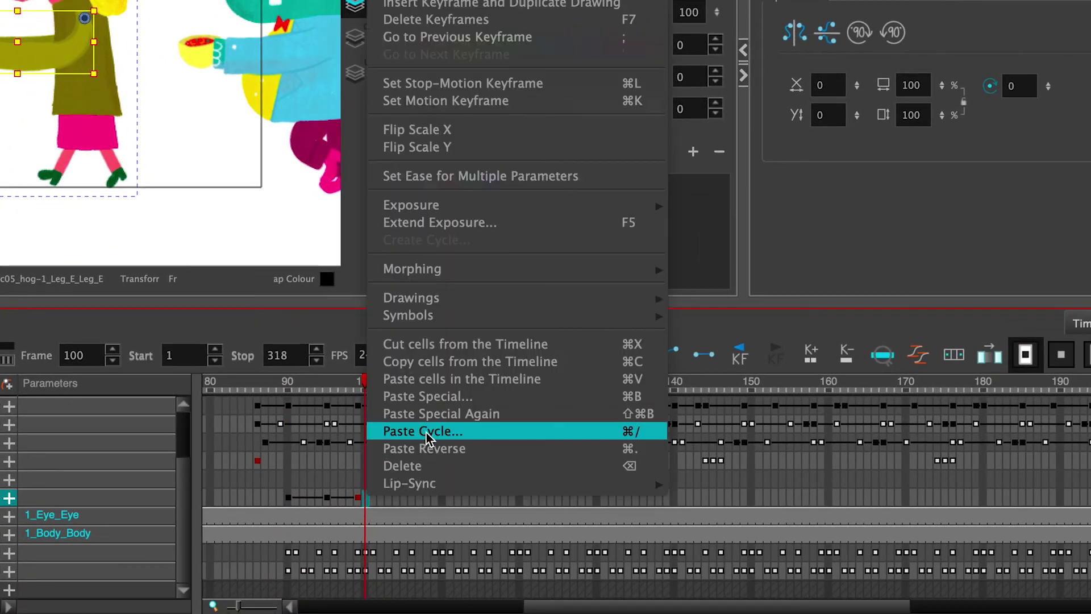
pyautogui.click(422, 431)
pyautogui.click(585, 232)
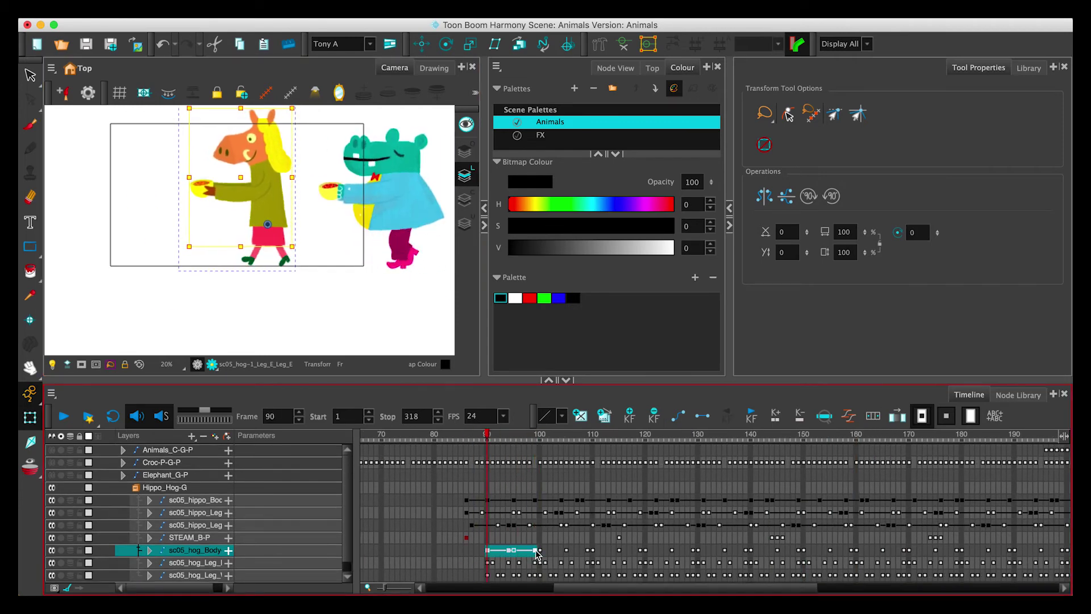
# Step: Copy the hog's body cells from frames 90–100 and start a Paste Cycle from frame 100
pyautogui.rightClick(537, 553)
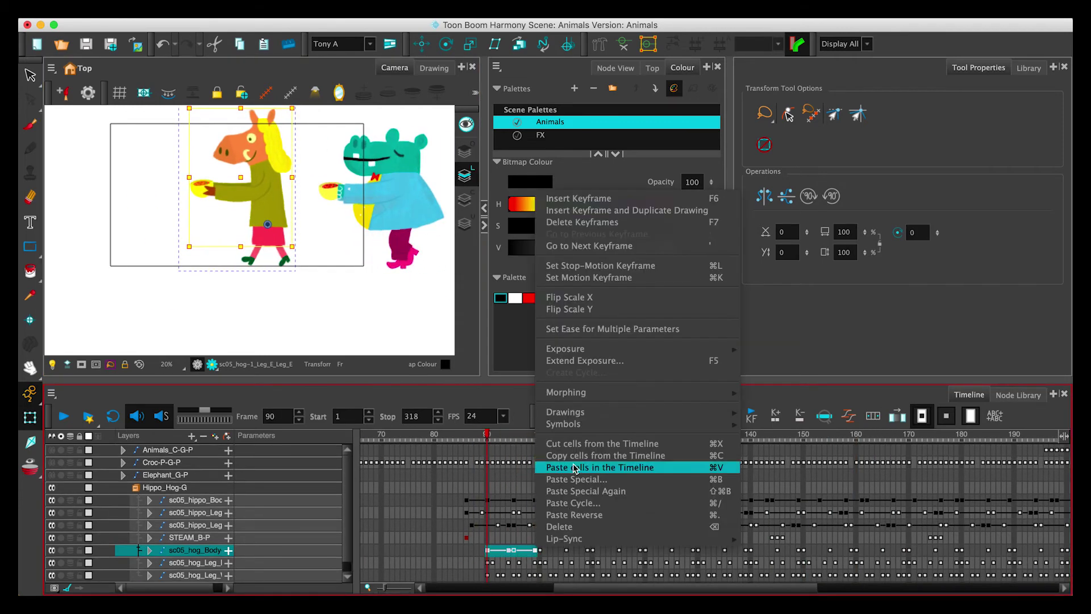
pyautogui.click(588, 452)
pyautogui.rightClick(539, 554)
pyautogui.click(540, 554)
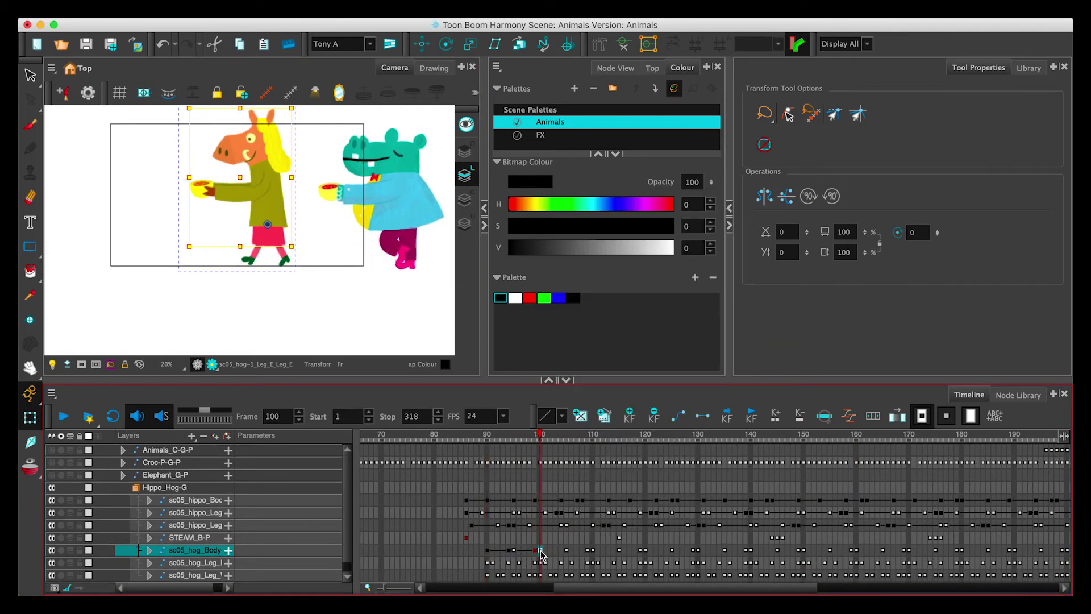
pyautogui.rightClick(540, 554)
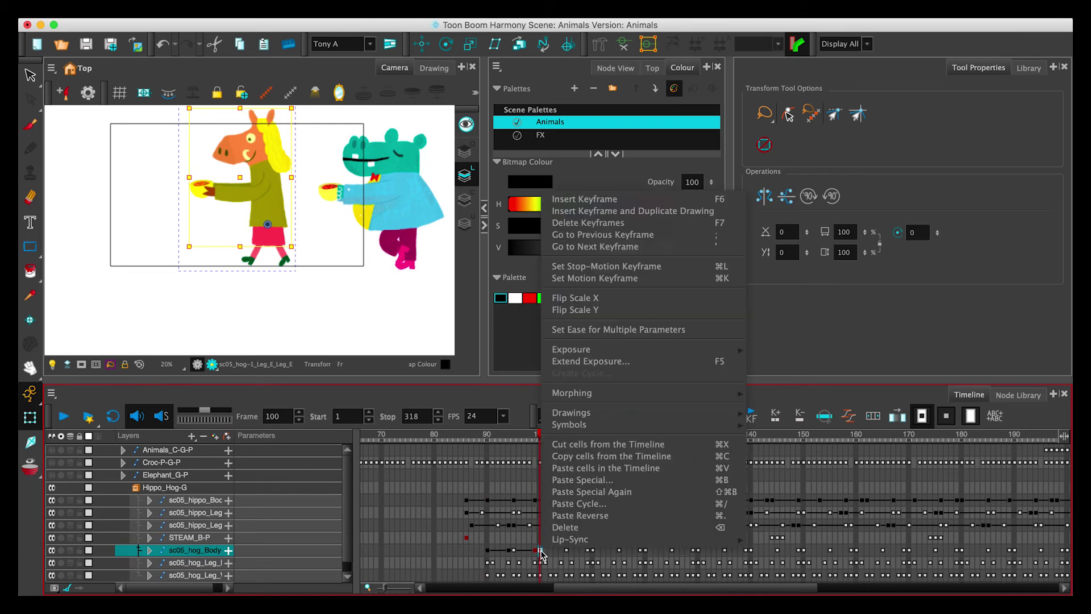
pyautogui.click(579, 503)
# Step: Confirm the hog body cycle settings and collapse the Hippo_Hog-G group
pyautogui.click(621, 331)
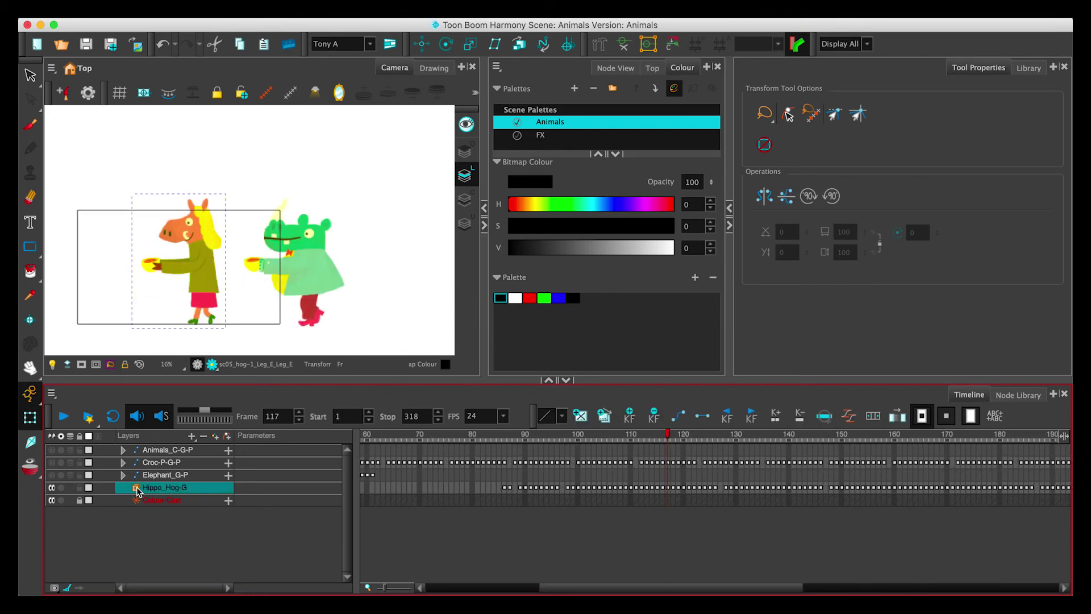
pyautogui.click(124, 487)
# Step: Move the Hippo_Hog-G group further right, then jump to a later frame showing the other walkers
pyautogui.click(167, 488)
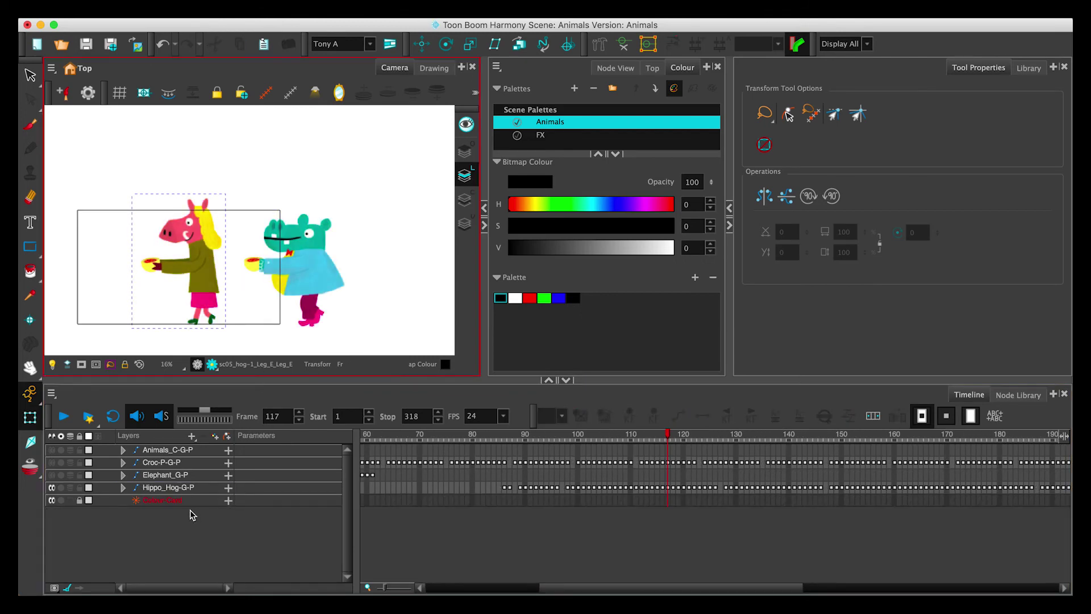
pyautogui.click(171, 489)
pyautogui.moveTo(317, 292)
pyautogui.mouseDown()
pyautogui.moveTo(396, 278)
pyautogui.moveTo(264, 278)
pyautogui.mouseUp()
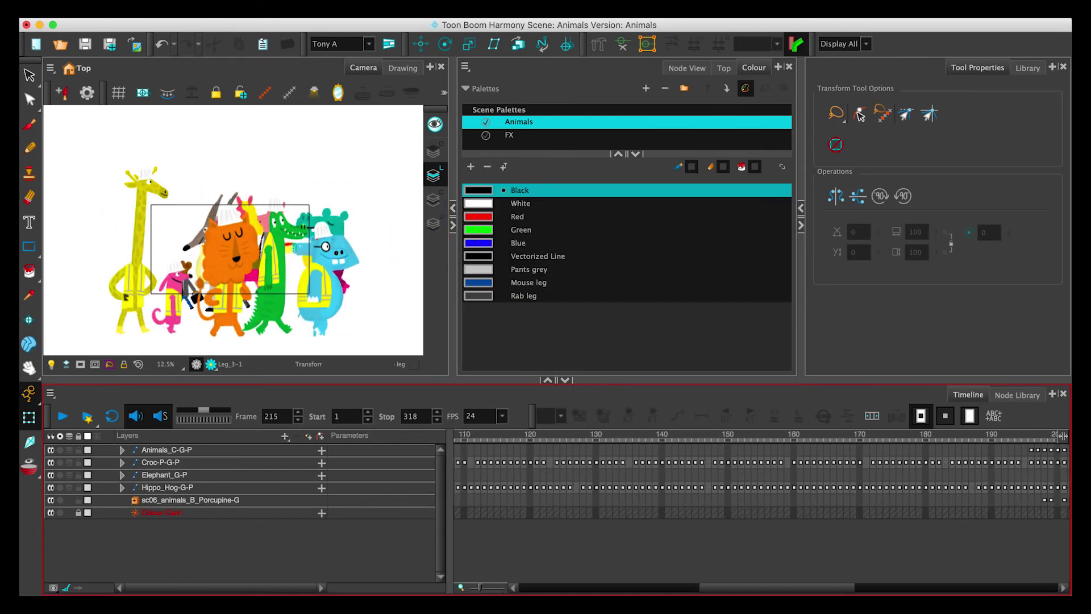
pyautogui.click(669, 474)
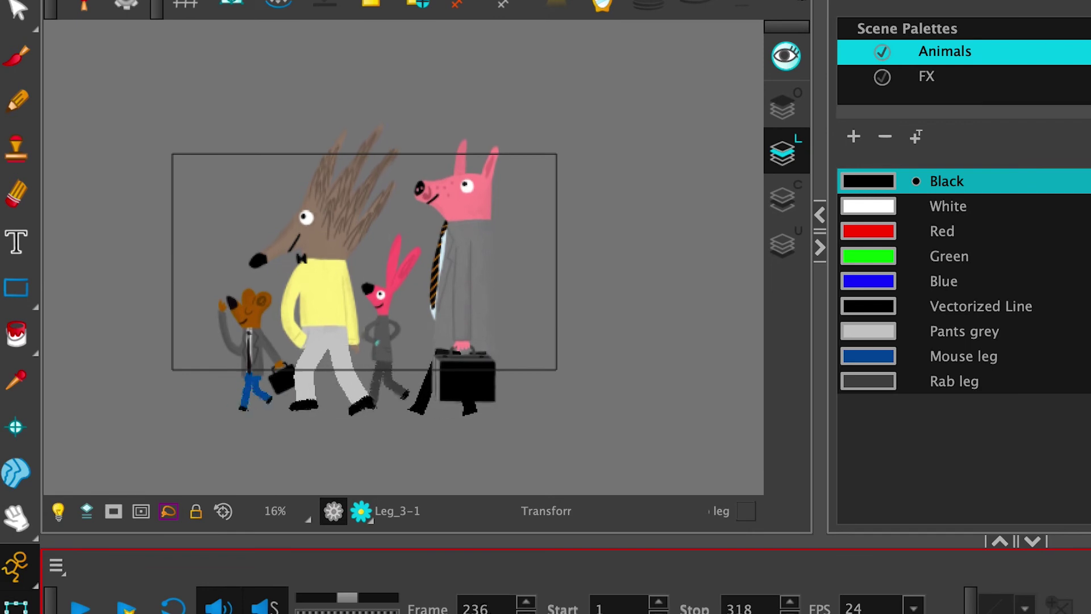
pyautogui.click(437, 397)
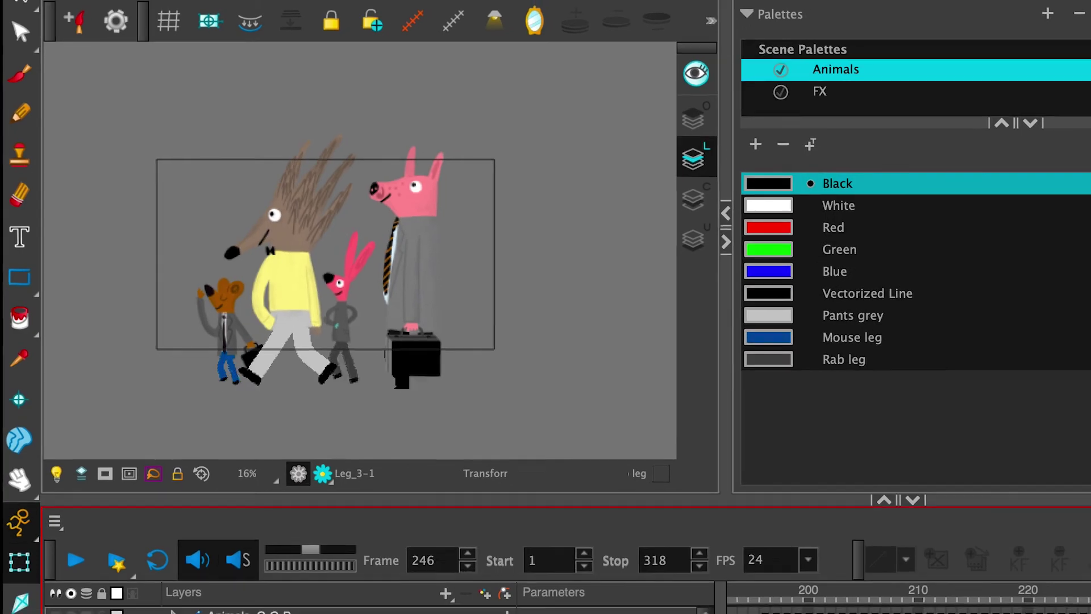
pyautogui.click(938, 601)
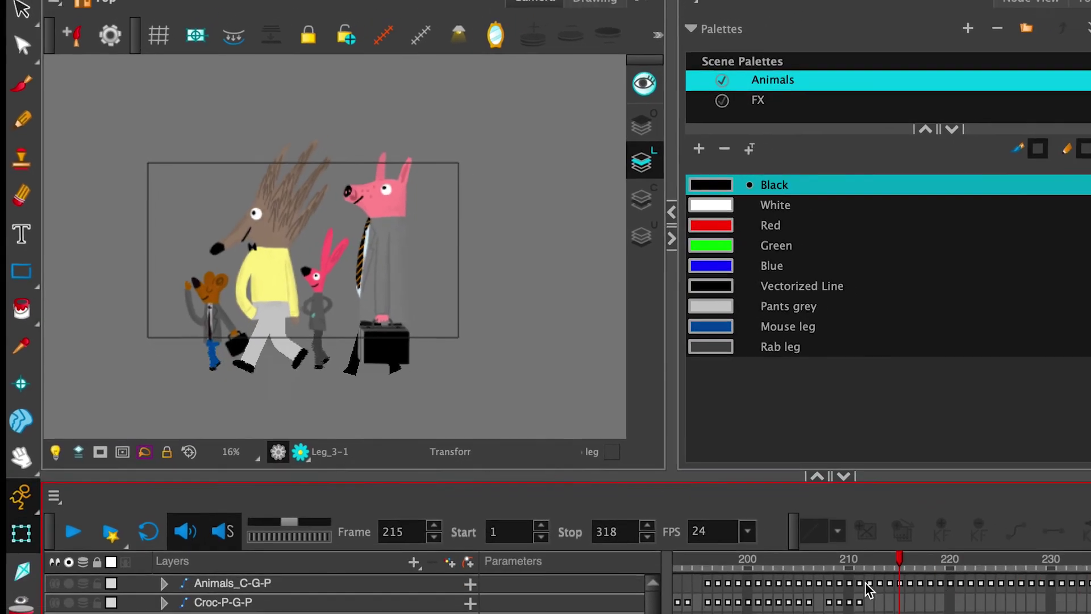
pyautogui.moveTo(802, 530)
pyautogui.mouseDown()
pyautogui.moveTo(960, 506)
pyautogui.moveTo(580, 461)
pyautogui.mouseUp()
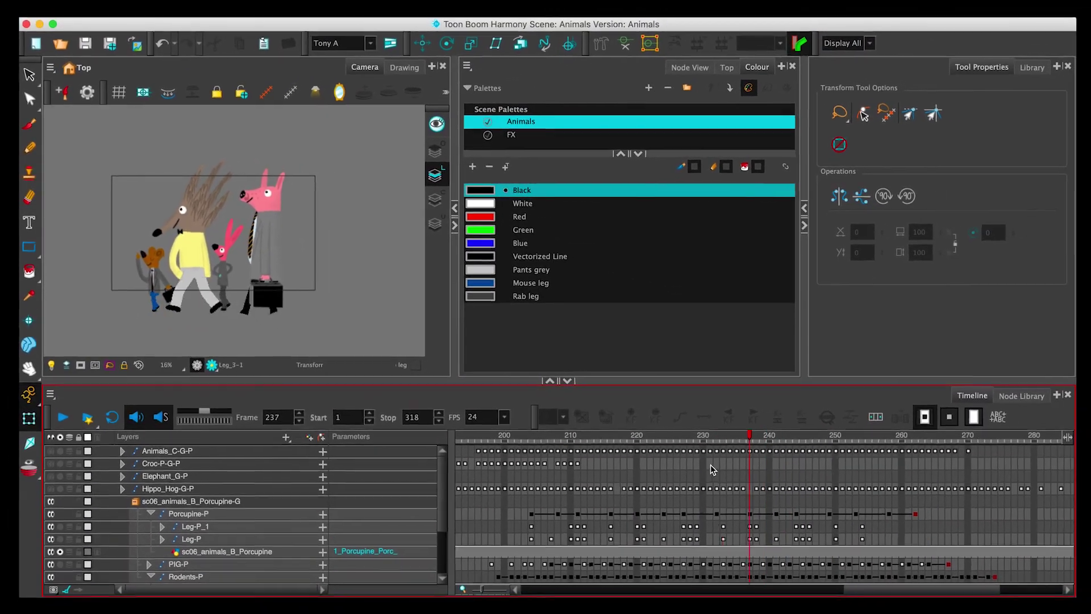